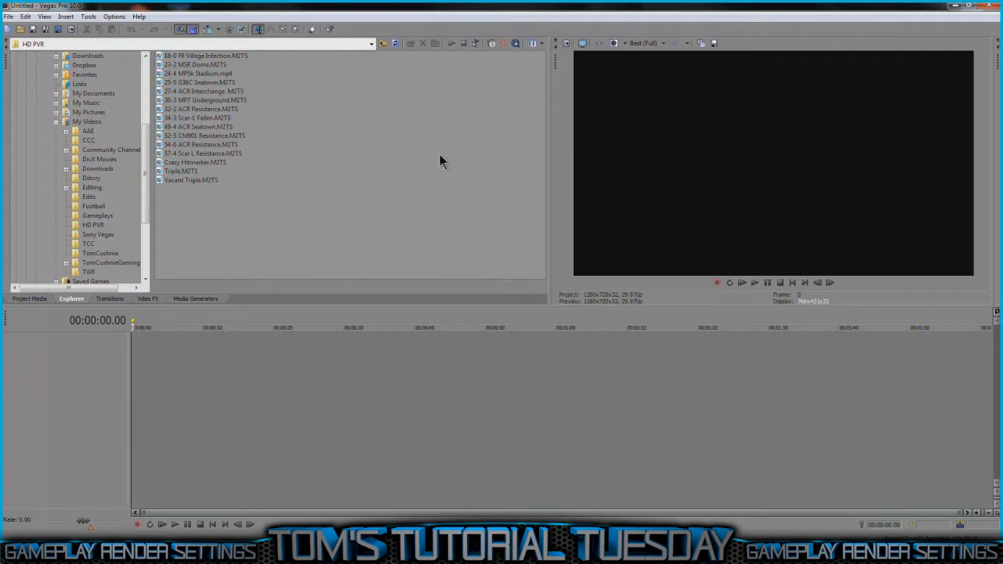
Step: Add the 34-3 Scar-L Fallen.M2TS clip to the empty timeline, starting at 00:00:00.00
{"action": "left_click_drag", "start_coordinate": [324, 231], "coordinate": [181, 36]}
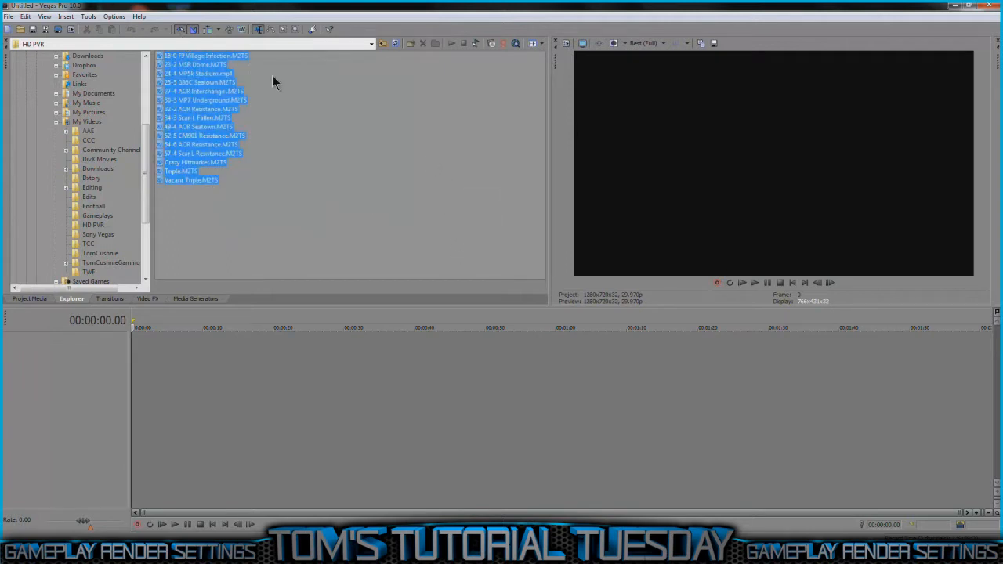
{"action": "left_click", "coordinate": [282, 79]}
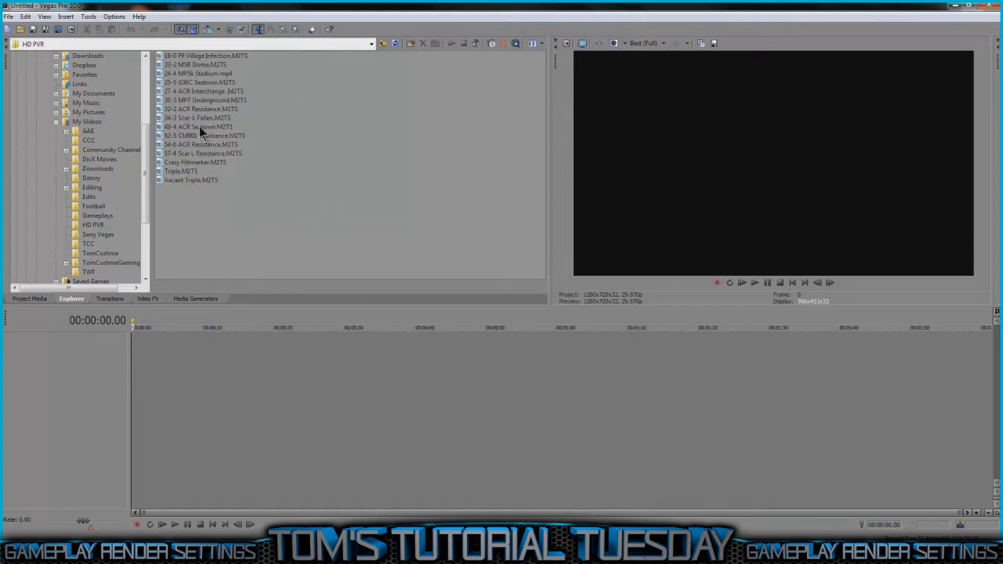
{"action": "left_click_drag", "start_coordinate": [190, 116], "coordinate": [295, 338]}
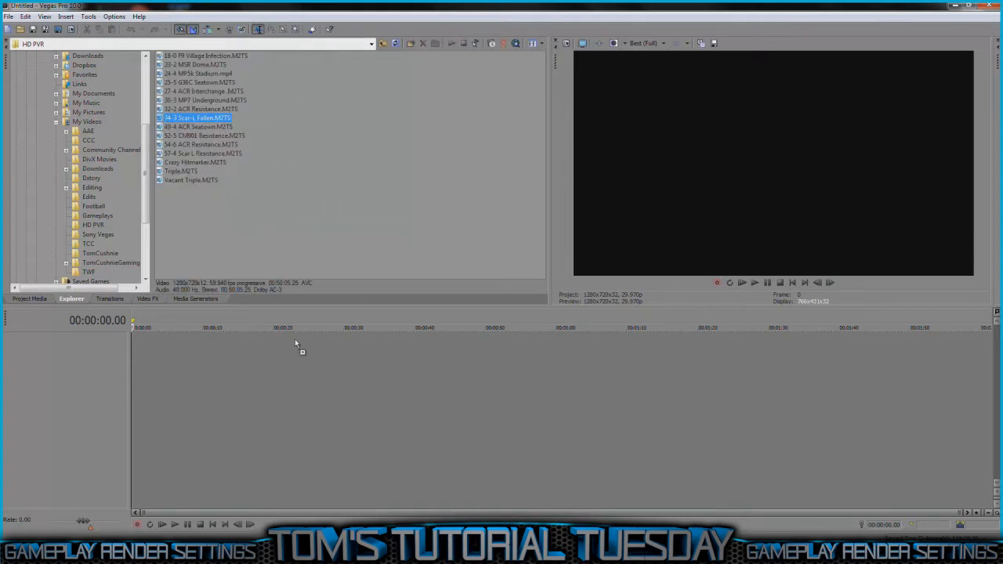
{"action": "left_click_drag", "start_coordinate": [123, 367], "coordinate": [143, 366]}
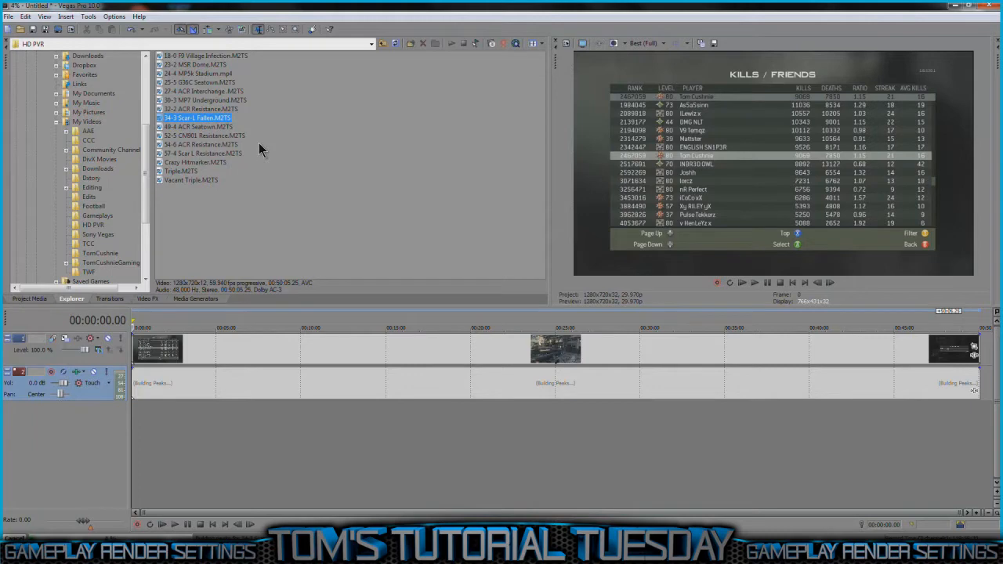
{"action": "left_click", "coordinate": [974, 345]}
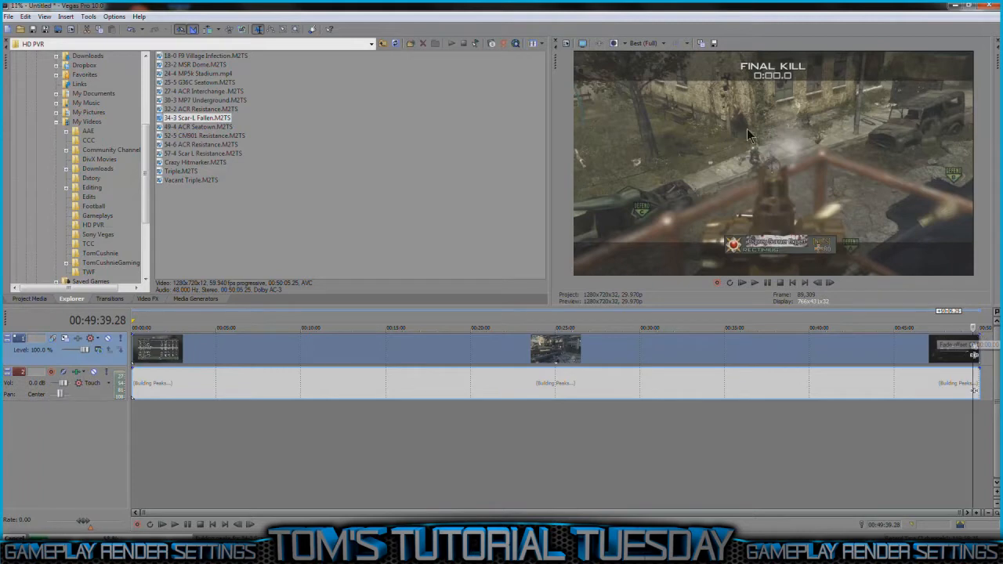
{"action": "right_click", "coordinate": [955, 354]}
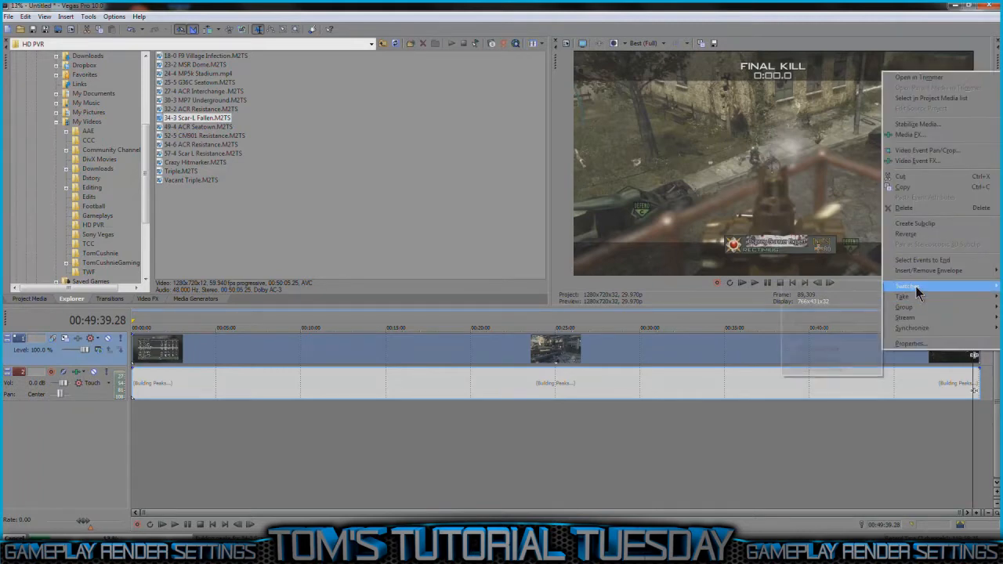
{"action": "left_click", "coordinate": [848, 416]}
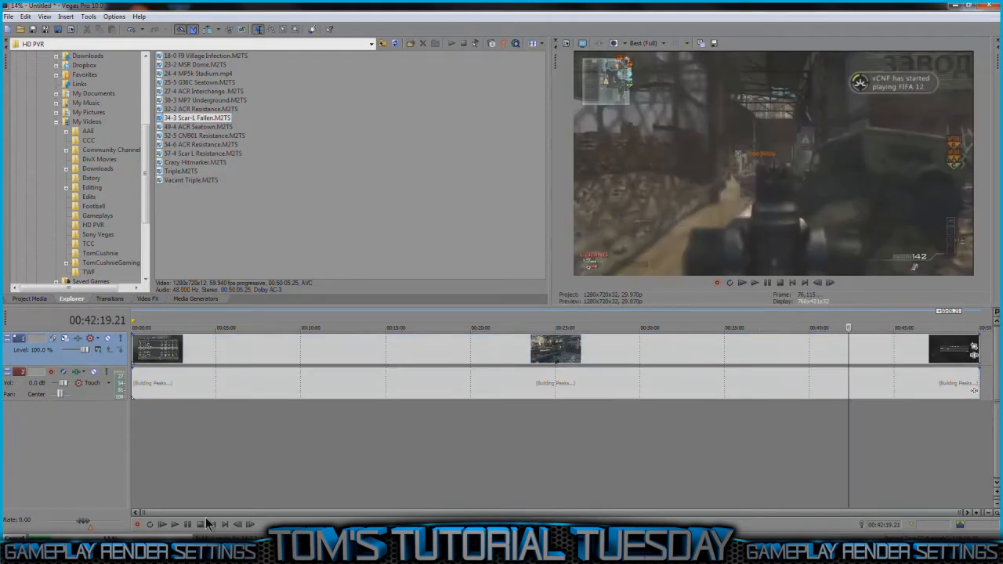
{"action": "left_click", "coordinate": [213, 524]}
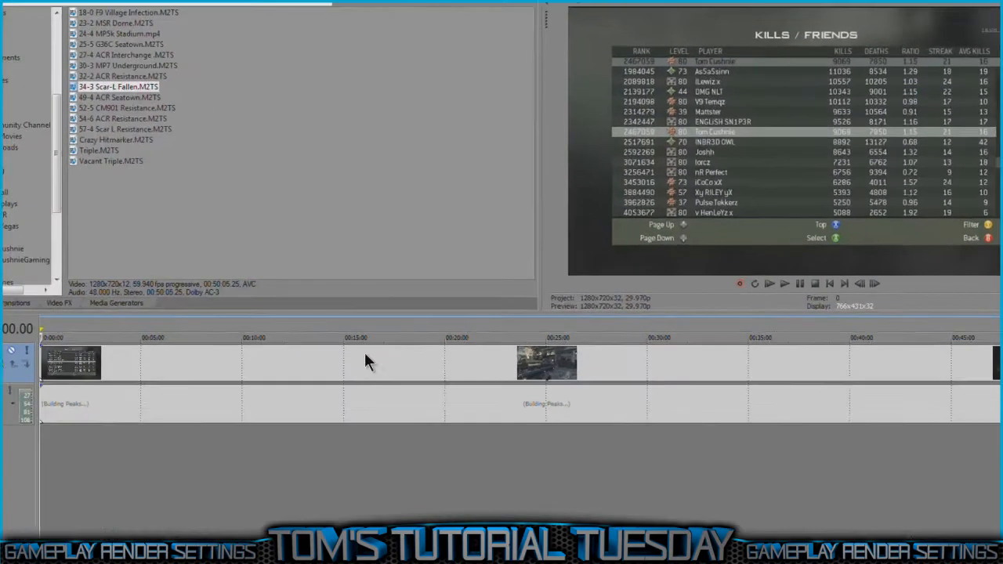
Step: Disable resampling for the gameplay video event on the timeline
{"action": "left_click", "coordinate": [458, 346]}
{"action": "right_click", "coordinate": [403, 371]}
{"action": "mouse_move", "coordinate": [472, 283]}
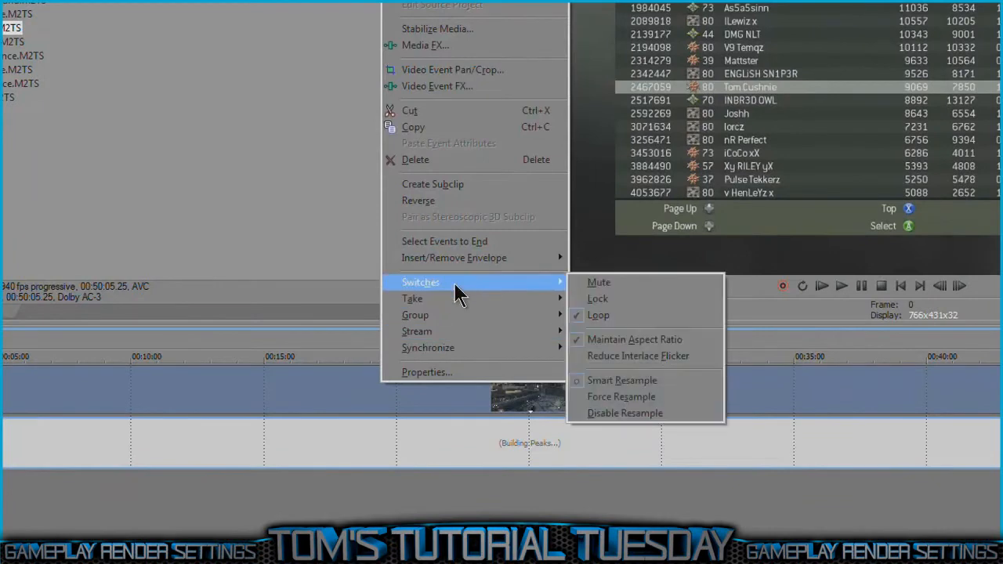
{"action": "left_click", "coordinate": [687, 412]}
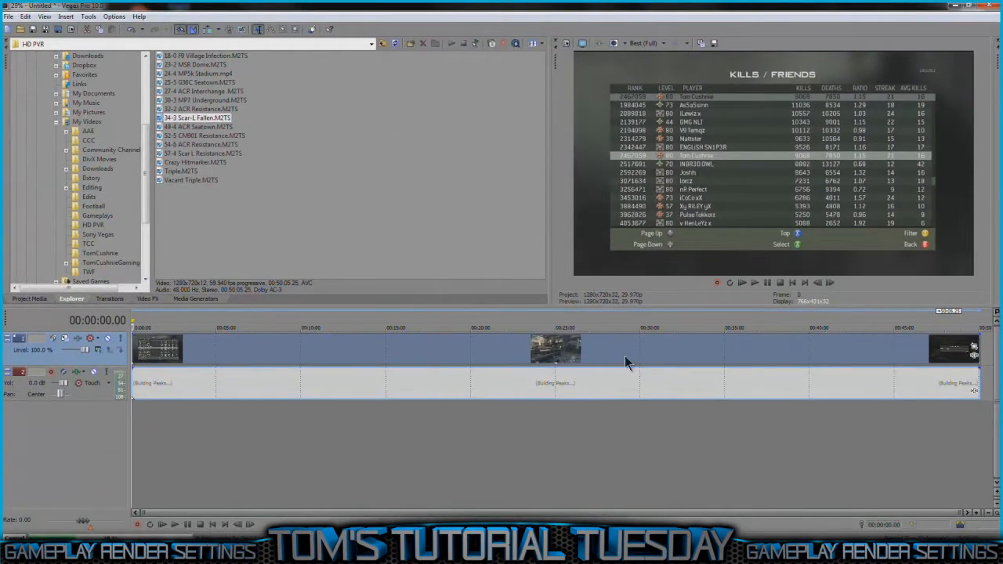
Step: Open the Event Pan/Crop settings of the gameplay video event and apply the HD PVR preset
{"action": "left_click", "coordinate": [973, 349]}
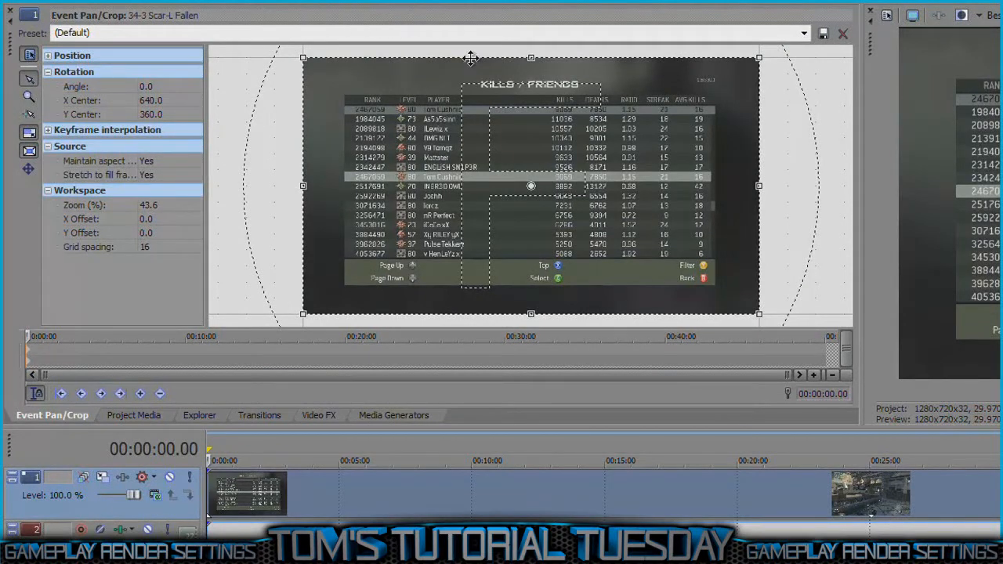
{"action": "left_click", "coordinate": [803, 33]}
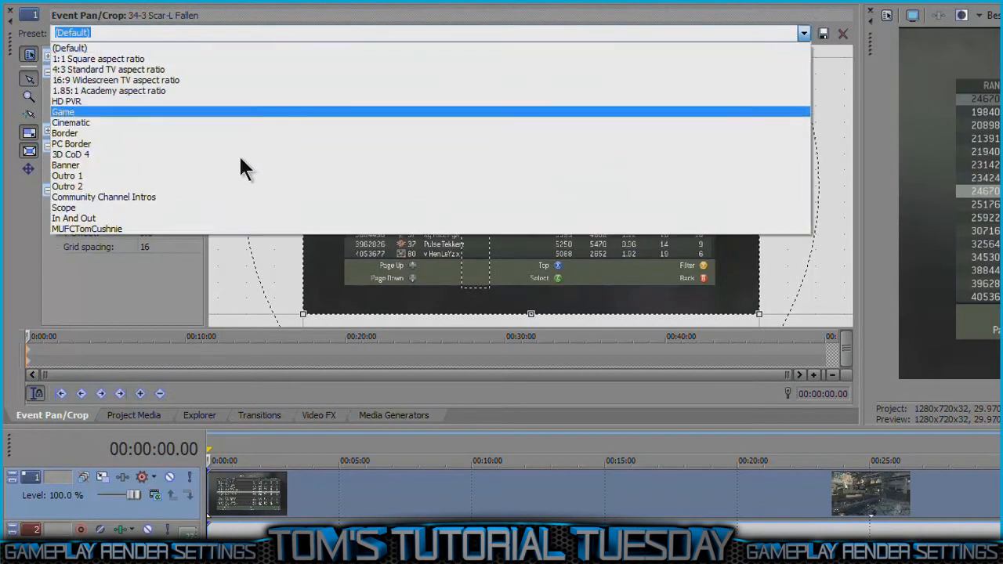
{"action": "left_click", "coordinate": [122, 113]}
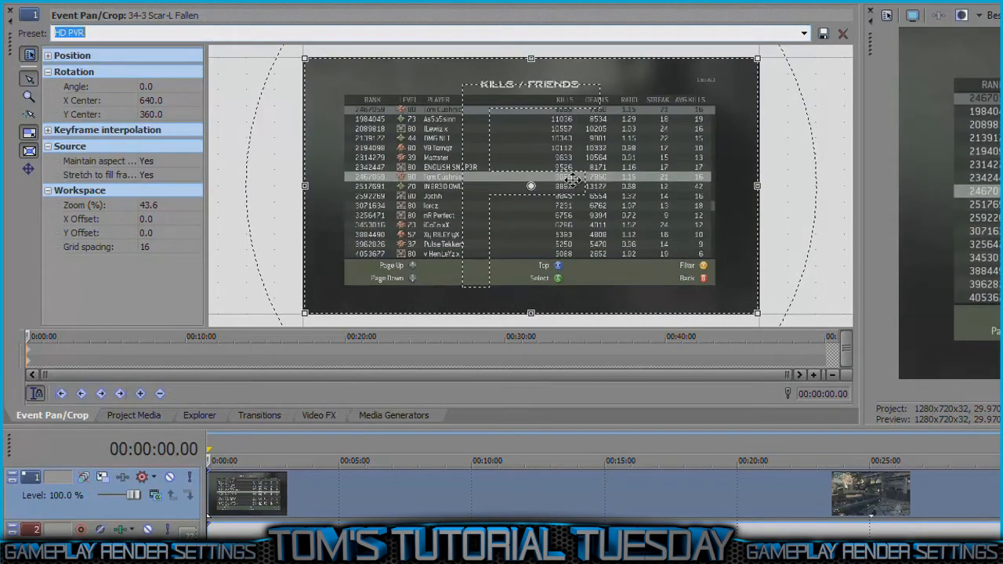
Step: Set the clip's Maintain aspect ratio option to No and expand its Position values in the pan/crop settings
{"action": "left_click", "coordinate": [31, 175]}
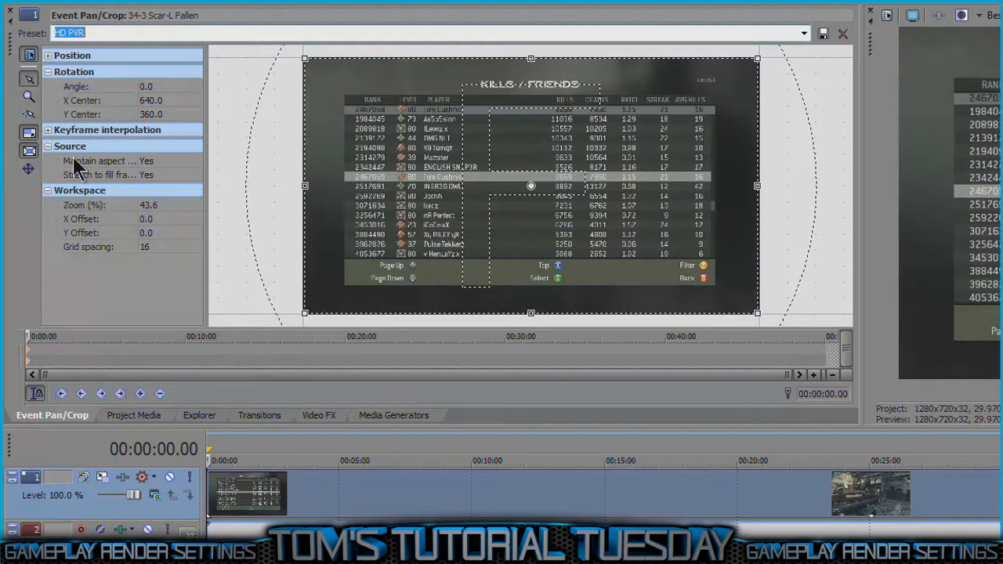
{"action": "left_click", "coordinate": [162, 160]}
{"action": "left_click", "coordinate": [170, 183]}
{"action": "left_click", "coordinate": [571, 151]}
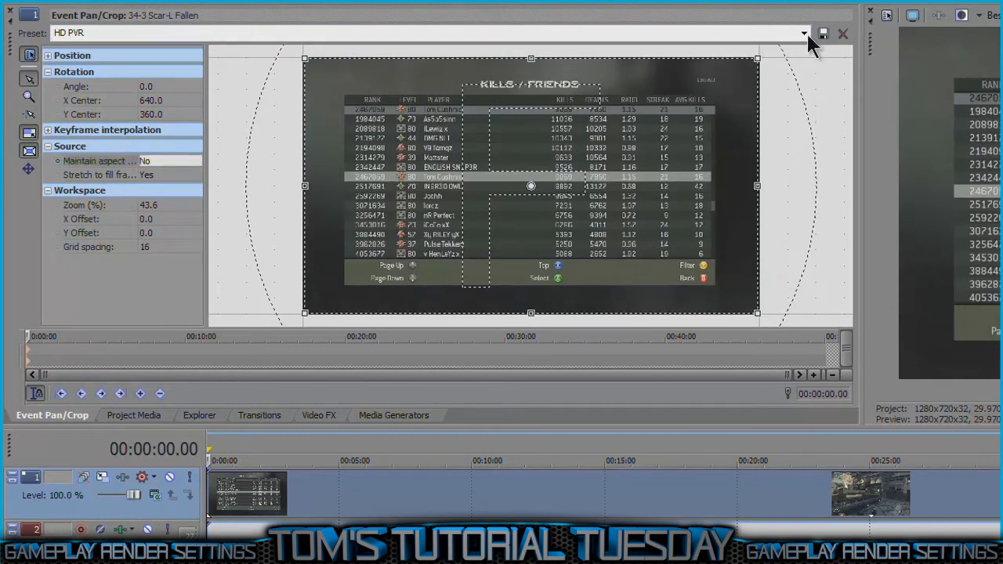
{"action": "left_click", "coordinate": [50, 57]}
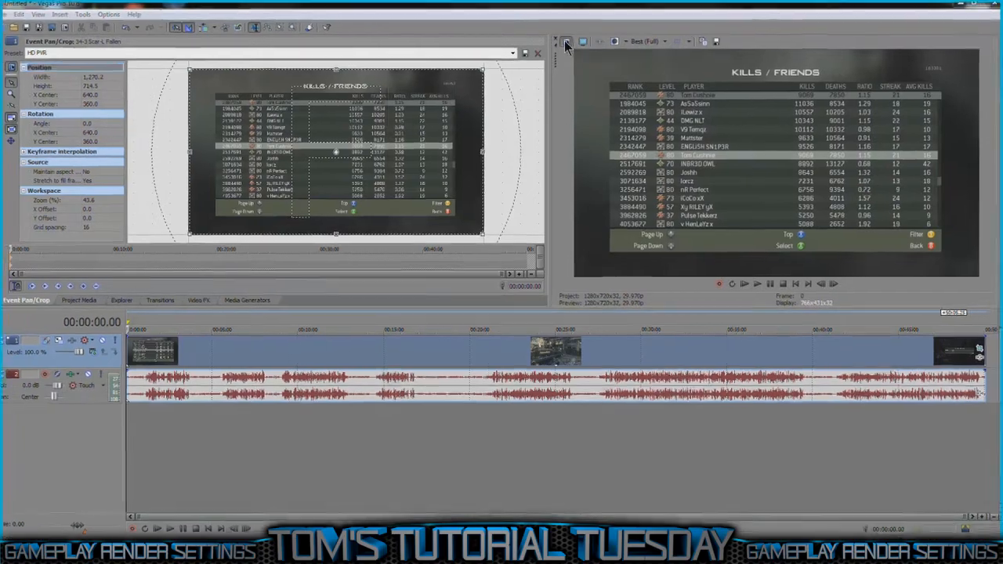
Step: Open the project's video properties and apply the HDV 720-30p (1280x720, 29.970 fps) template
{"action": "left_click", "coordinate": [566, 44]}
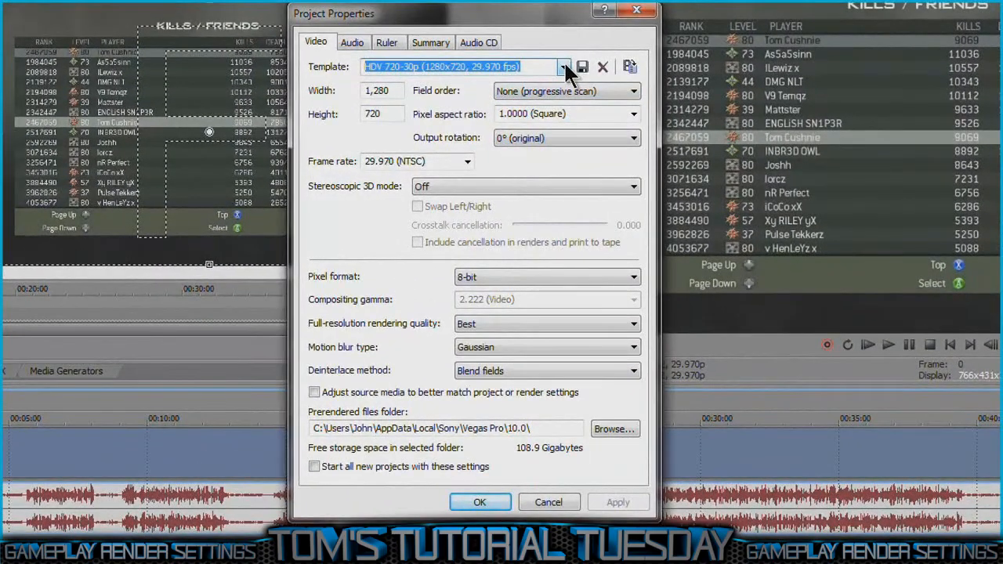
{"action": "left_click", "coordinate": [564, 66]}
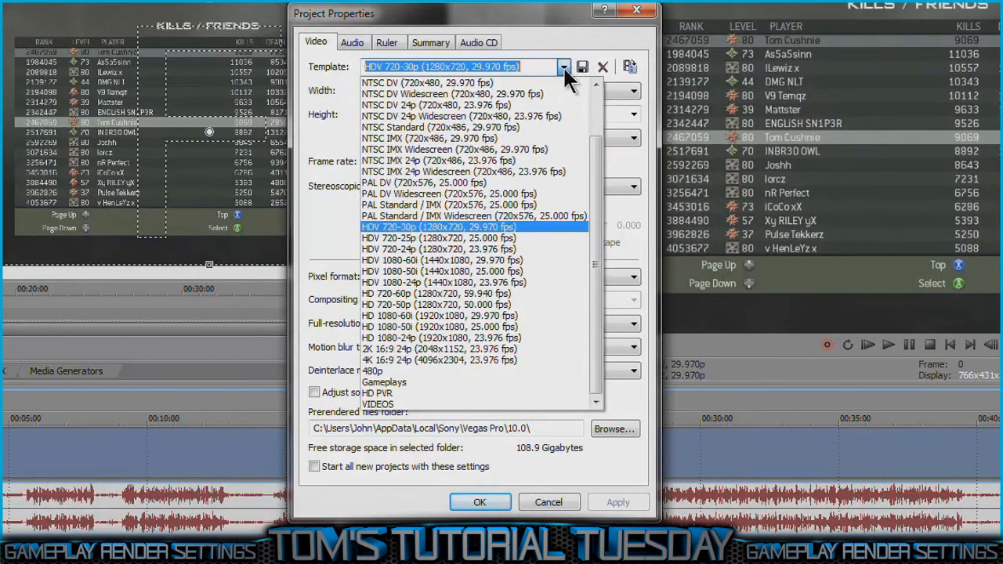
{"action": "left_click", "coordinate": [440, 227]}
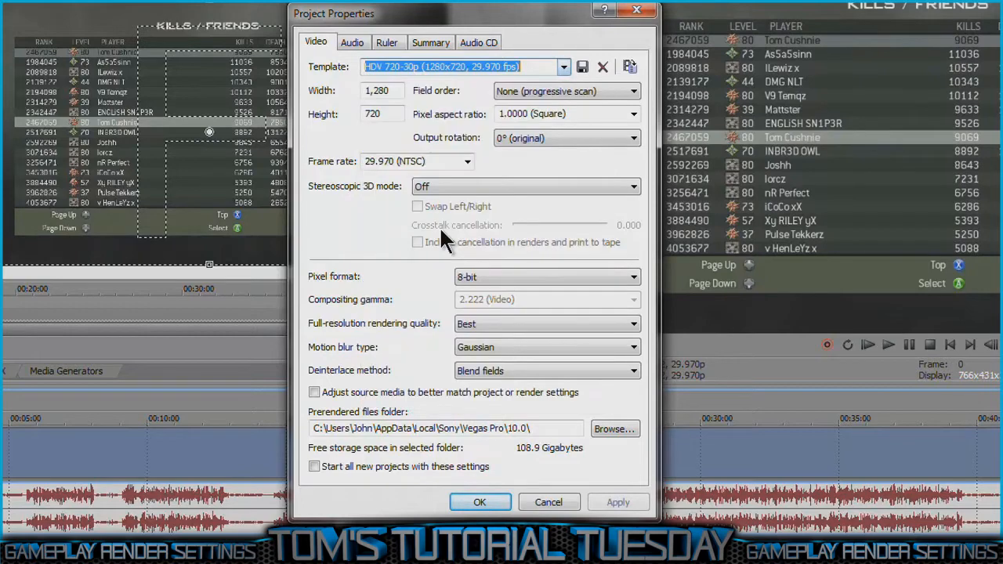
{"action": "left_click", "coordinate": [392, 91]}
{"action": "left_click_drag", "start_coordinate": [394, 92], "coordinate": [244, 99]}
{"action": "left_click_drag", "start_coordinate": [383, 115], "coordinate": [94, 113]}
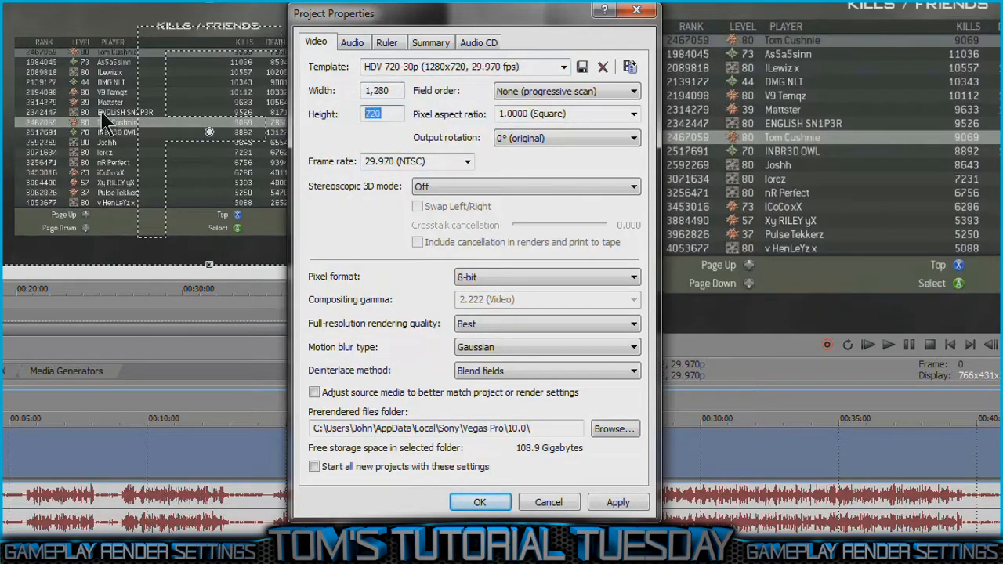
Step: Set the project's field order to None (progressive scan) and its pixel aspect ratio to 1.0000 (Square)
{"action": "left_click", "coordinate": [577, 94]}
{"action": "left_click", "coordinate": [578, 94]}
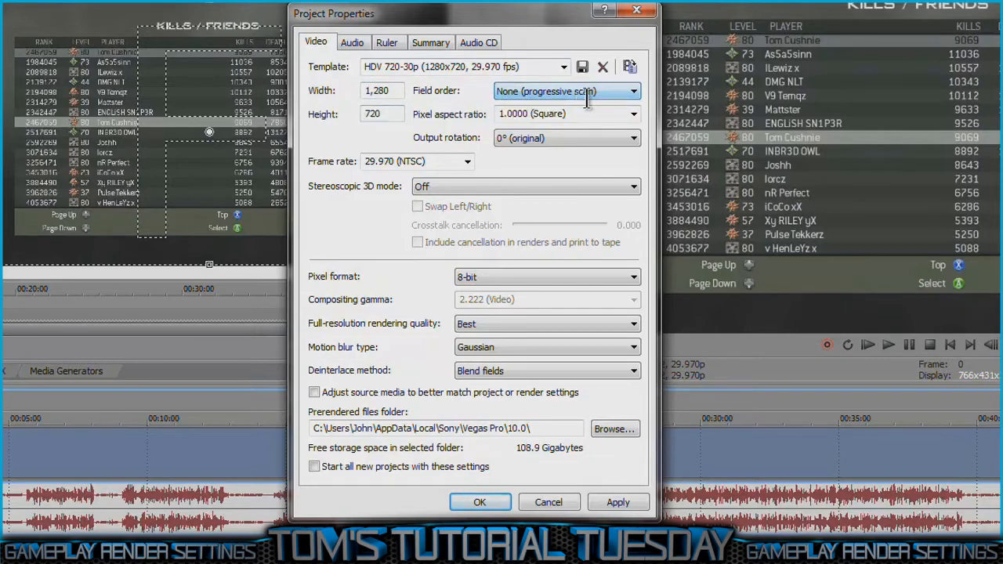
{"action": "left_click", "coordinate": [632, 115]}
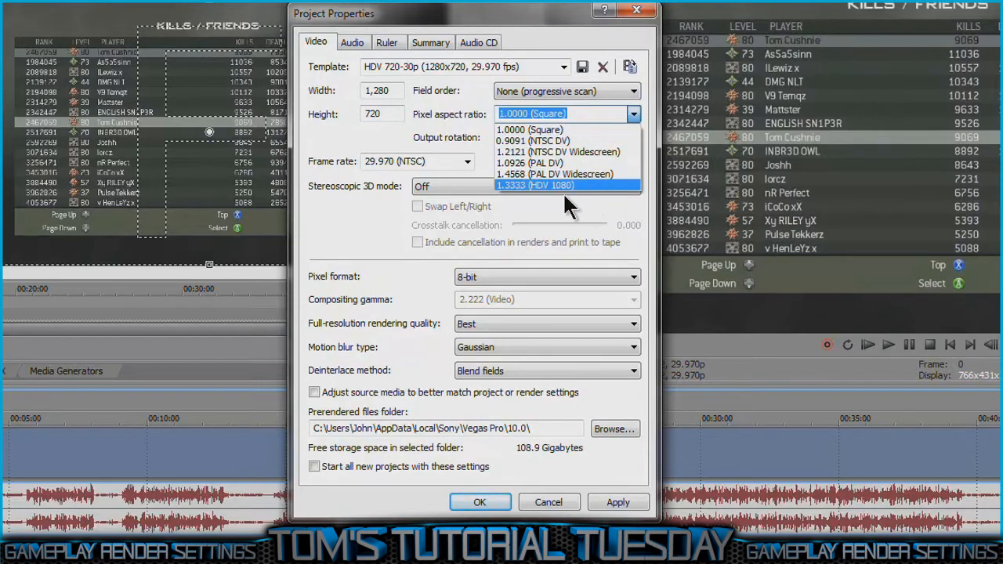
{"action": "left_click", "coordinate": [624, 131]}
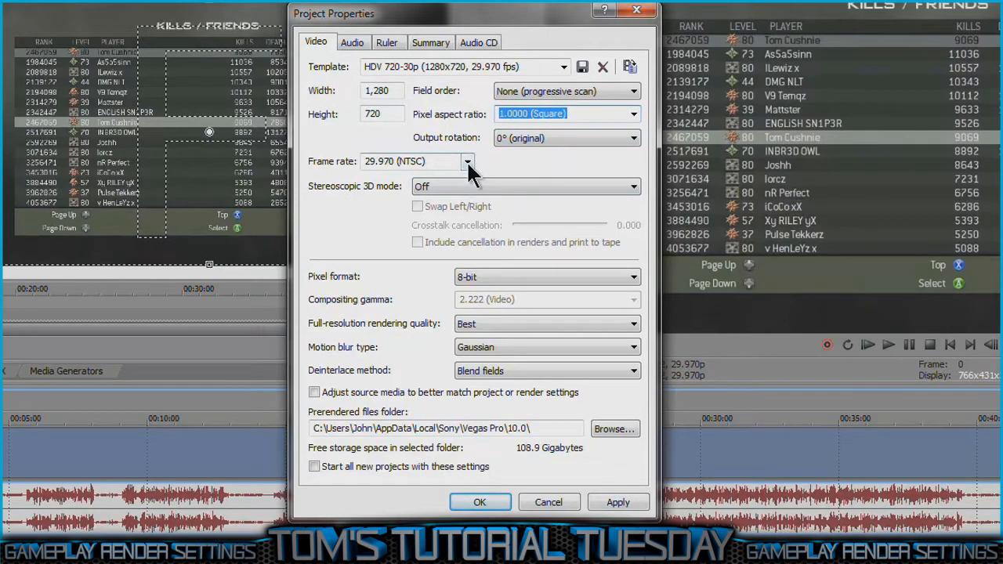
Step: Review the frame rate and pixel format options, keeping 29.970 (NTSC) and 8-bit selected
{"action": "left_click", "coordinate": [467, 165]}
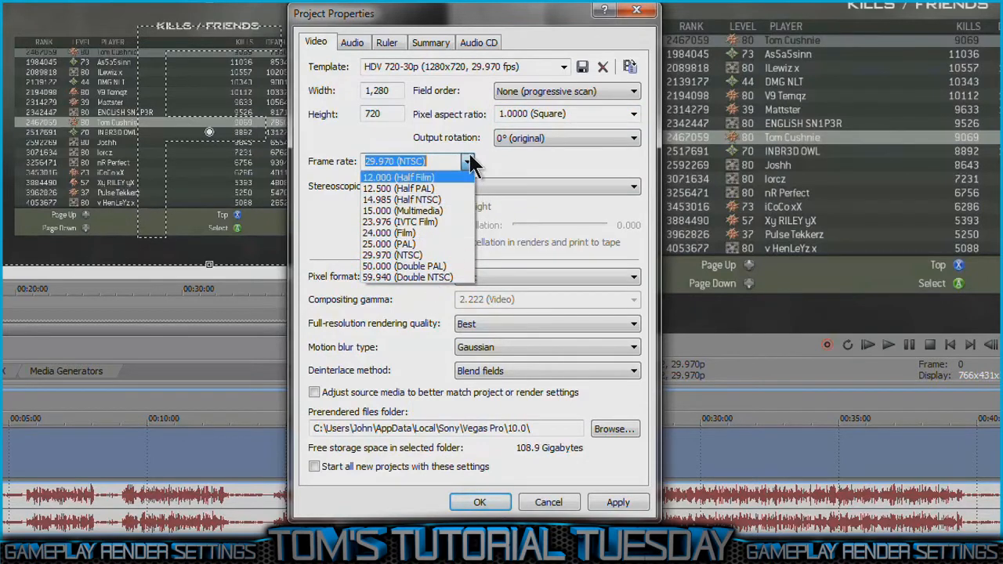
{"action": "left_click", "coordinate": [469, 163]}
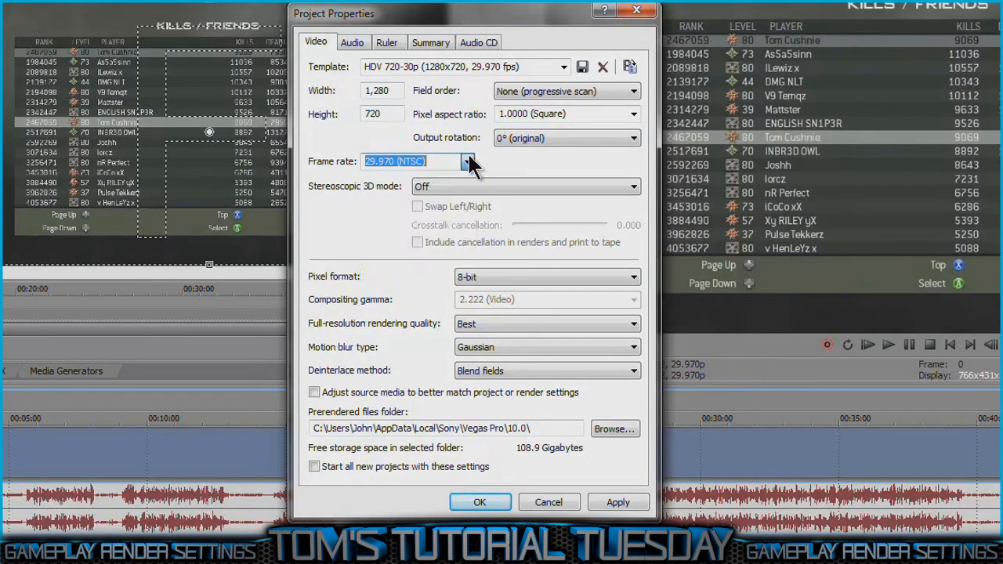
{"action": "left_click", "coordinate": [551, 282]}
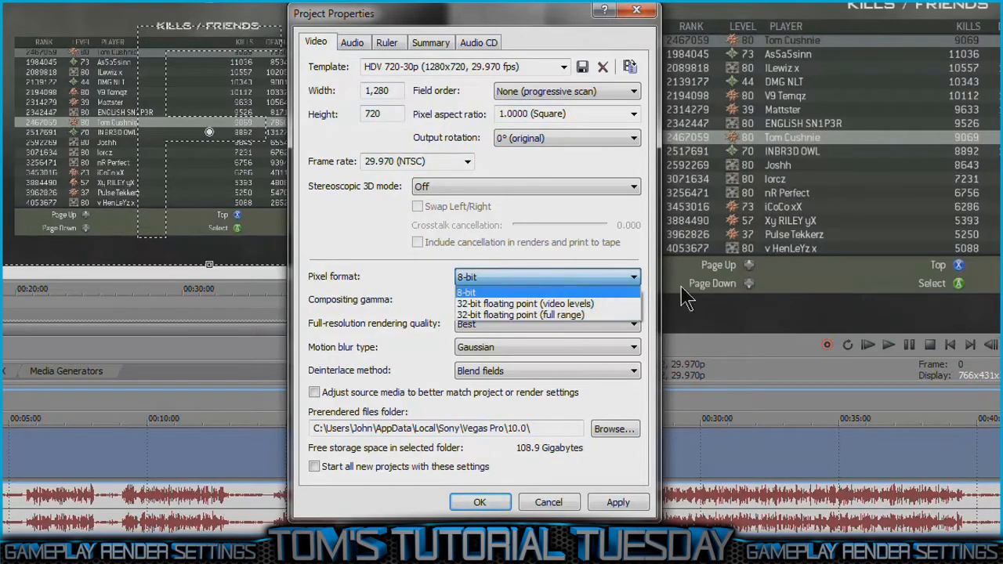
{"action": "left_click", "coordinate": [634, 278]}
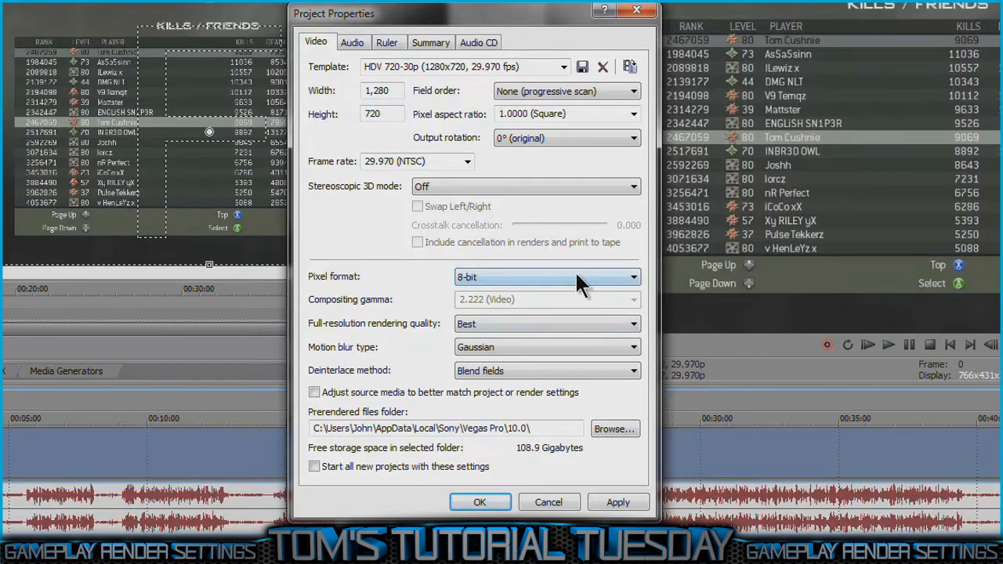
{"action": "left_click", "coordinate": [538, 284]}
{"action": "left_click", "coordinate": [538, 284]}
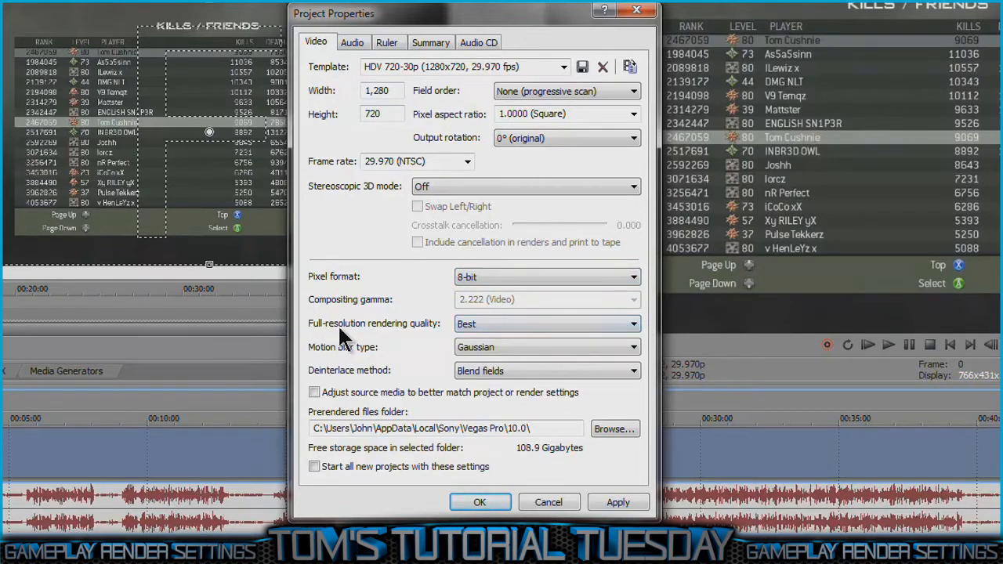
Step: Set the project's full-resolution rendering quality to Best
{"action": "left_click", "coordinate": [491, 324]}
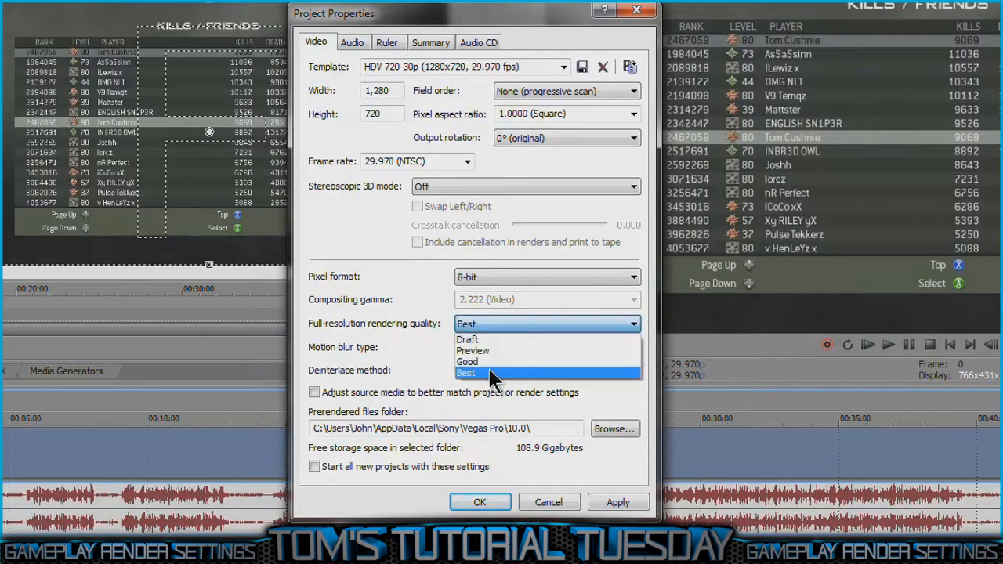
{"action": "left_click", "coordinate": [481, 338]}
{"action": "left_click", "coordinate": [524, 327]}
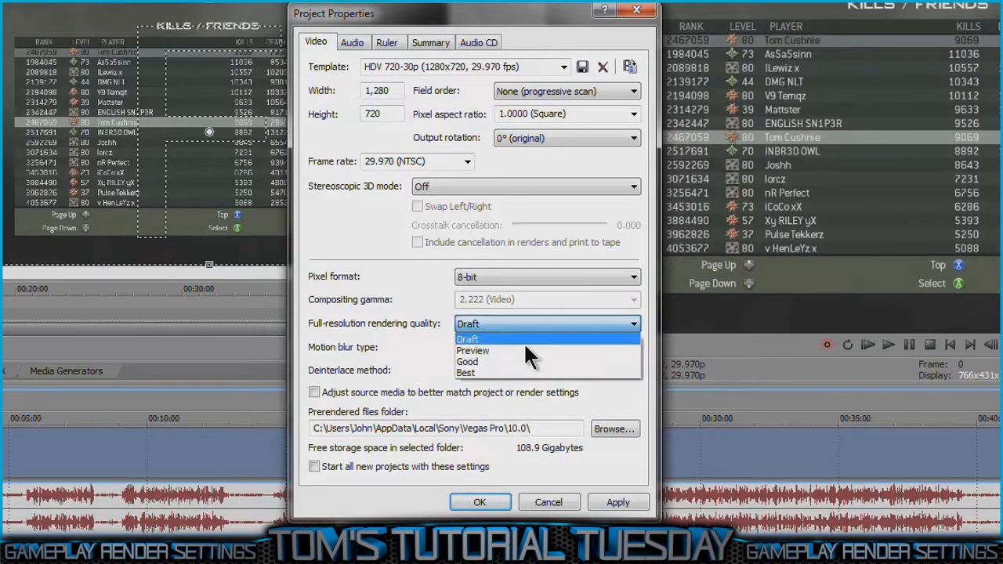
{"action": "left_click", "coordinate": [526, 376]}
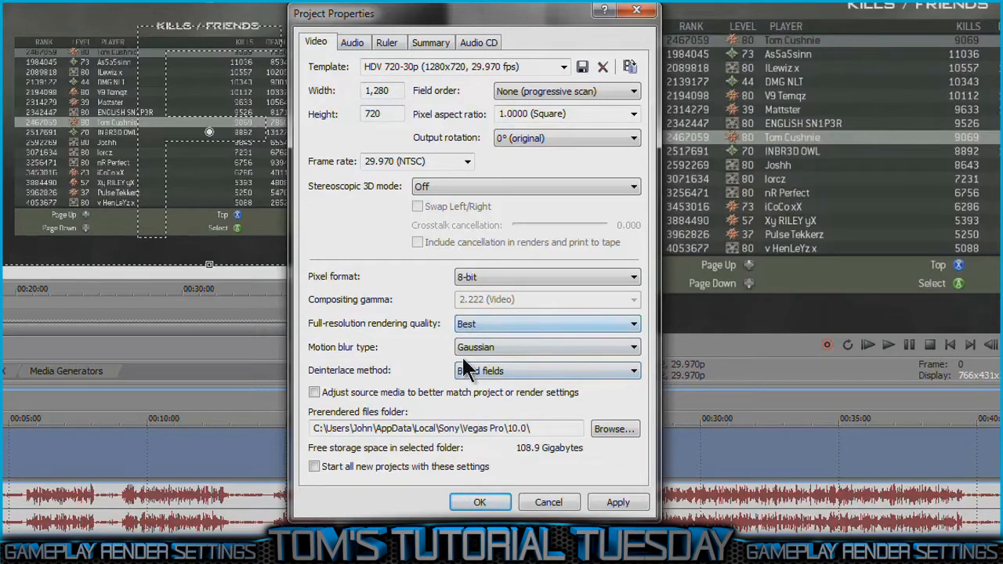
Step: Set the project's motion blur type to Gaussian and the deinterlace method to Blend fields
{"action": "left_click", "coordinate": [542, 349]}
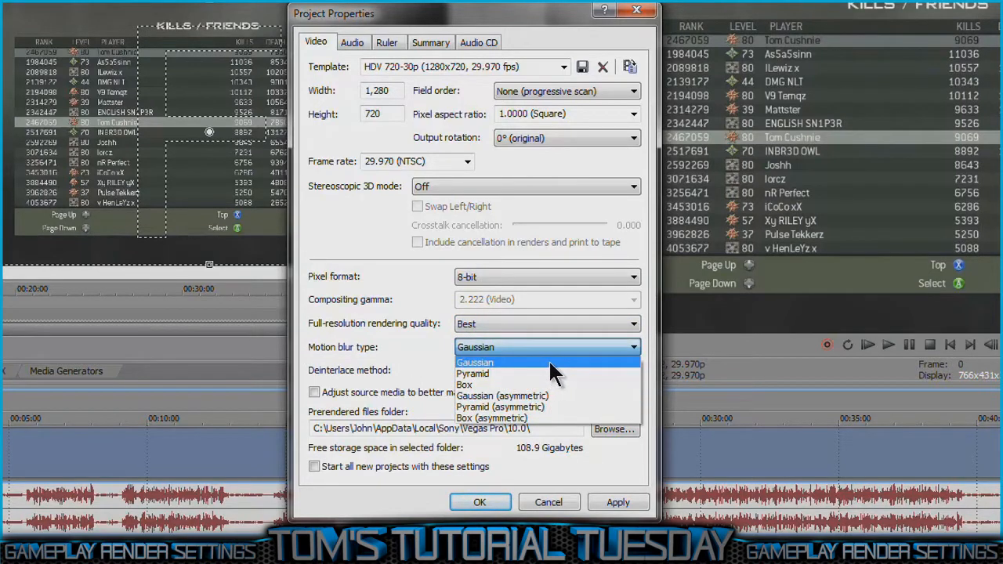
{"action": "left_click", "coordinate": [550, 362]}
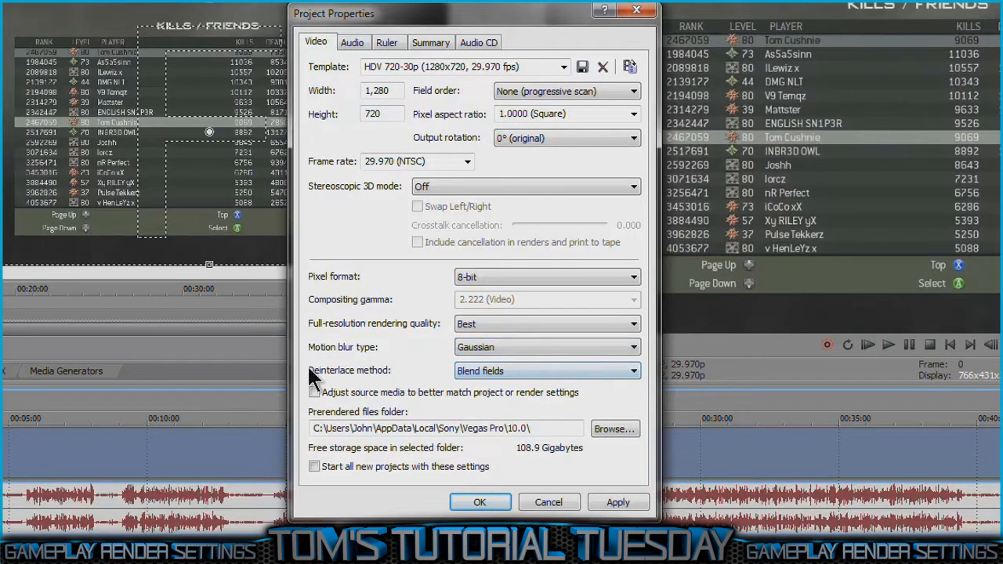
{"action": "left_click", "coordinate": [481, 371]}
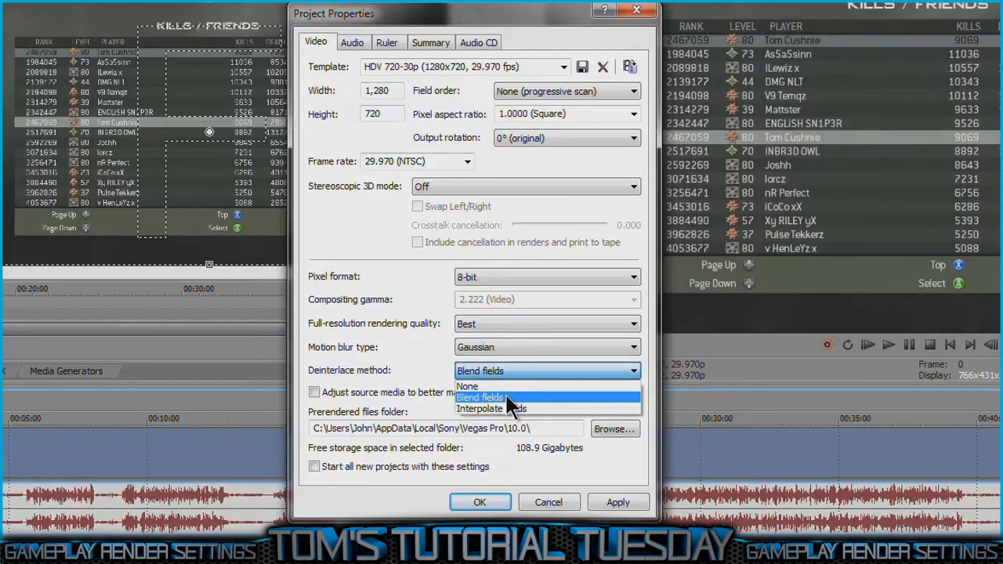
{"action": "left_click", "coordinate": [505, 393]}
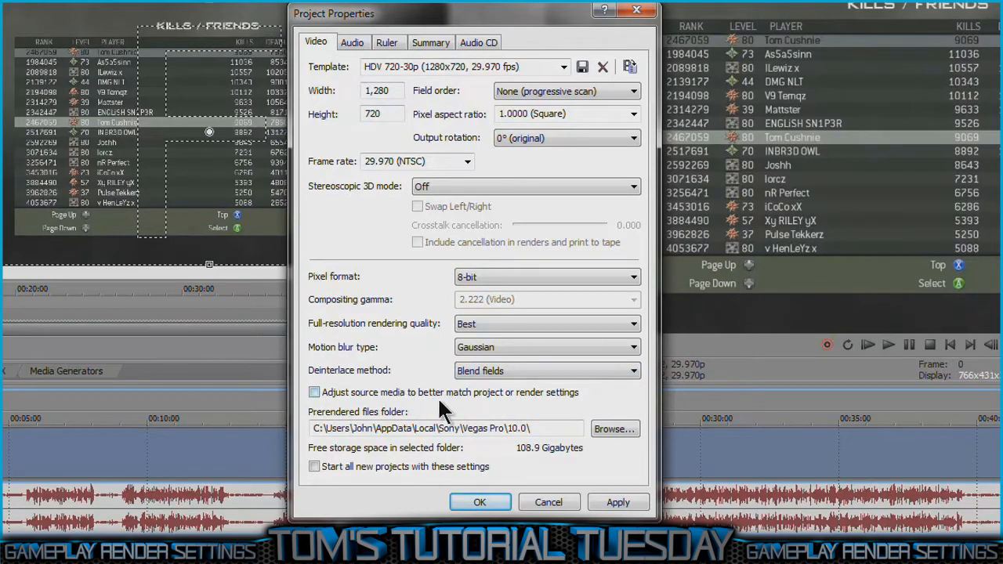
Step: Enable adjusting source media to better match project or render settings, and apply the project properties
{"action": "left_click", "coordinate": [356, 392]}
{"action": "left_click_drag", "start_coordinate": [525, 66], "coordinate": [291, 69]}
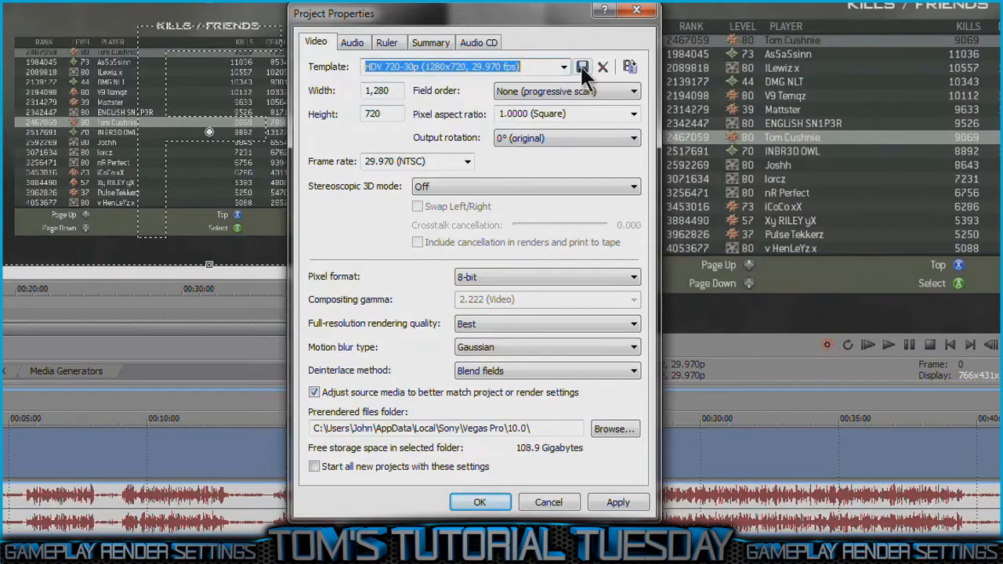
{"action": "left_click", "coordinate": [642, 505]}
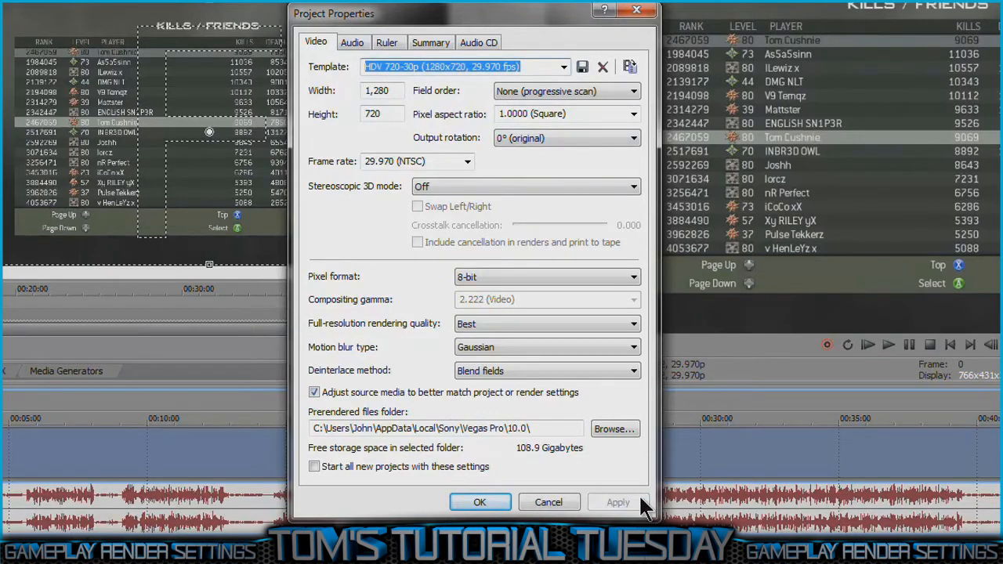
{"action": "left_click", "coordinate": [504, 503]}
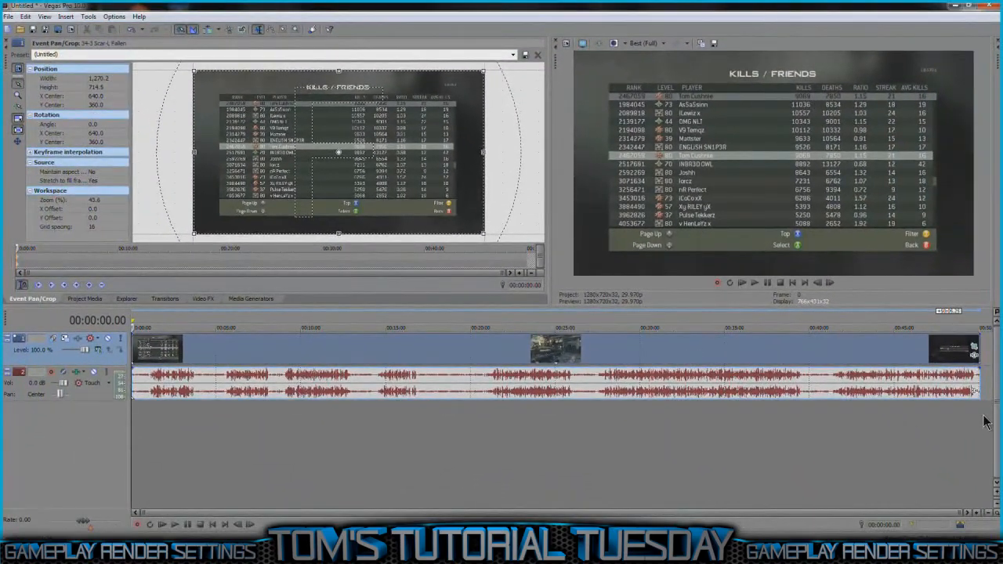
Step: Look through gameplay frames in the last part of the clip, from about 42:28 to 48:16, for a suitable preview frame
{"action": "left_click", "coordinate": [851, 358]}
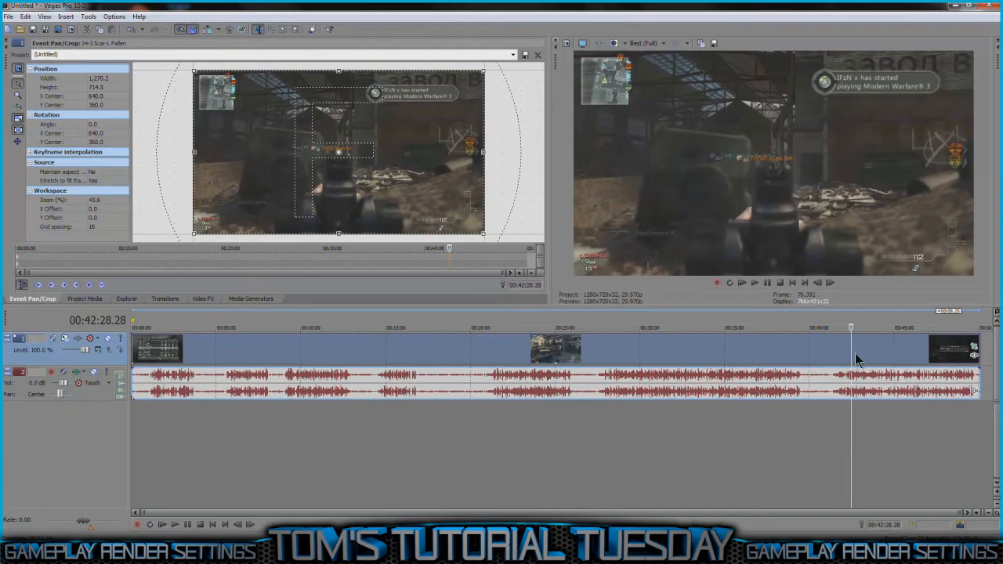
{"action": "left_click", "coordinate": [897, 364]}
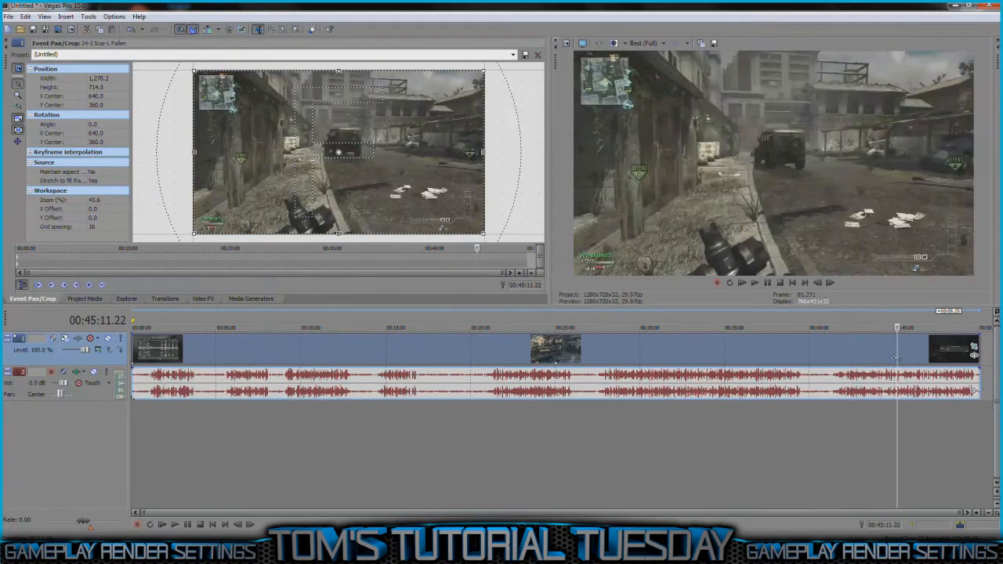
{"action": "left_click", "coordinate": [911, 360]}
{"action": "left_click", "coordinate": [923, 361]}
{"action": "left_click", "coordinate": [930, 362]}
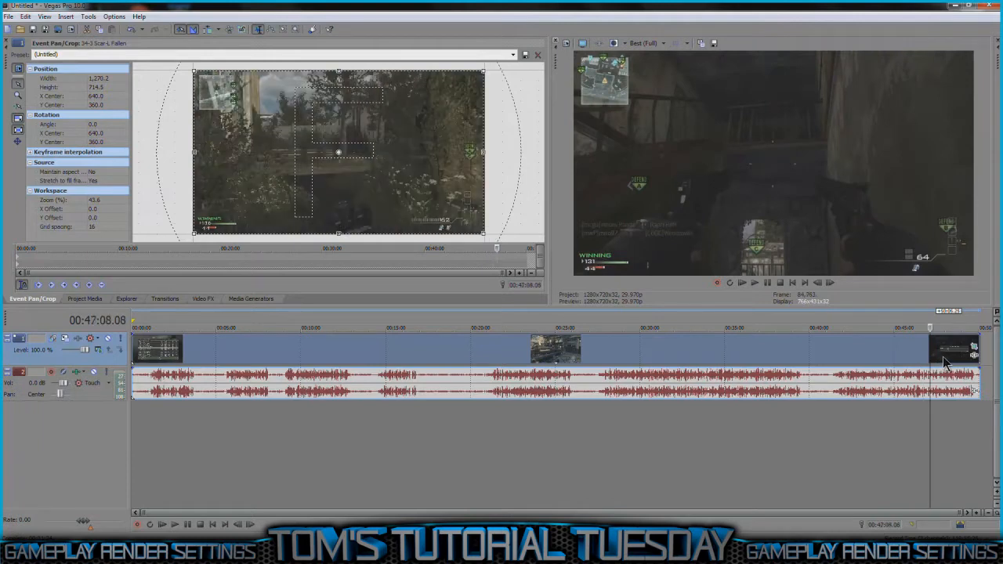
{"action": "left_click", "coordinate": [945, 362]}
{"action": "left_click", "coordinate": [949, 362]}
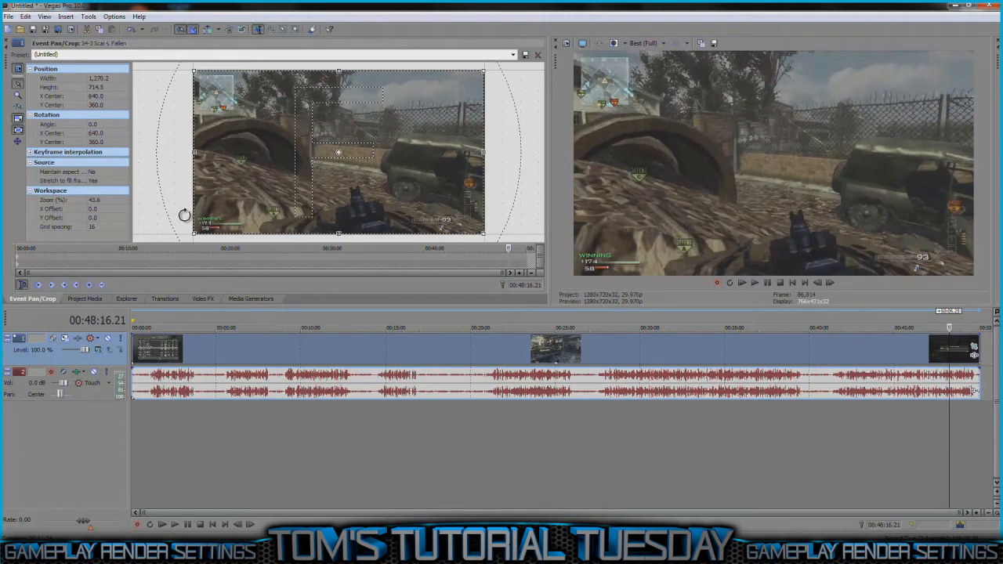
Step: Add the MREGAMERSTY filter package, with Color Curves and Sharpen, to the gameplay clip's event effects
{"action": "left_click", "coordinate": [201, 299]}
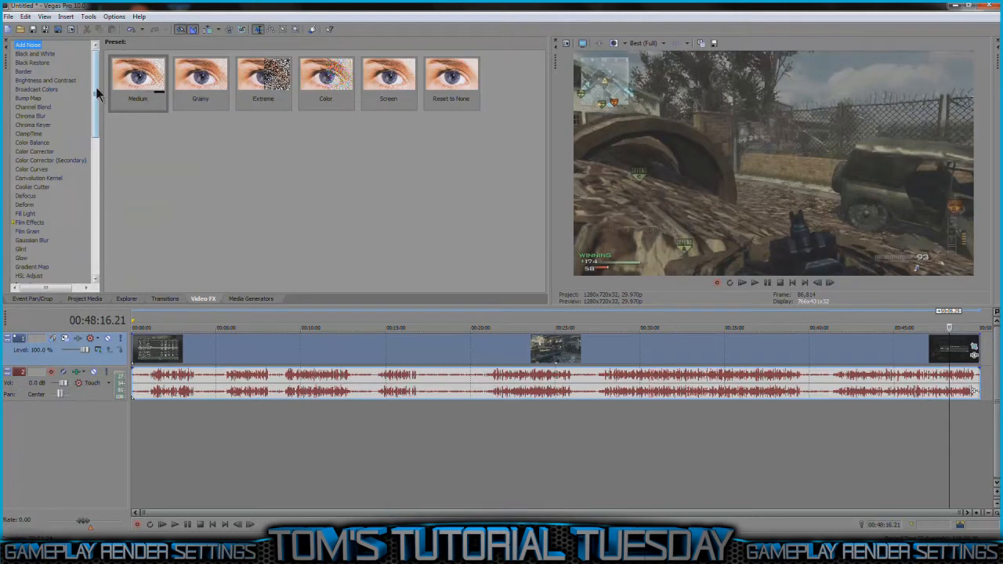
{"action": "left_click", "coordinate": [37, 169]}
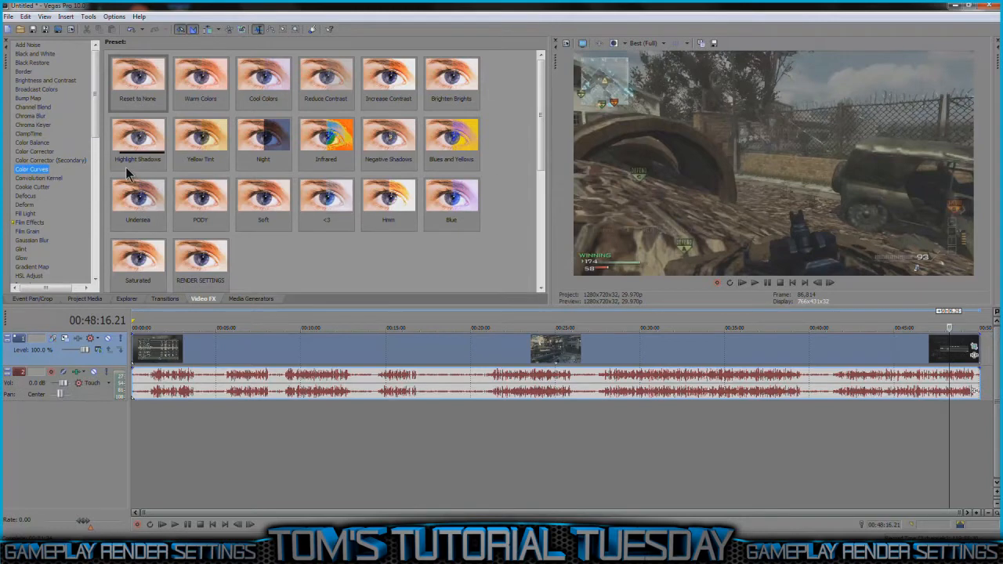
{"action": "left_click", "coordinate": [974, 350]}
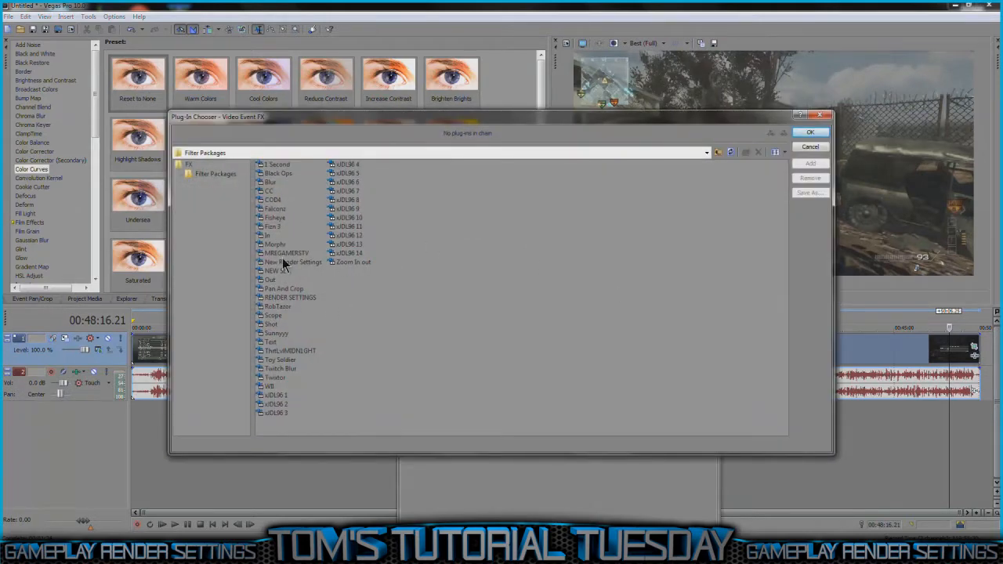
{"action": "double_click", "coordinate": [284, 254]}
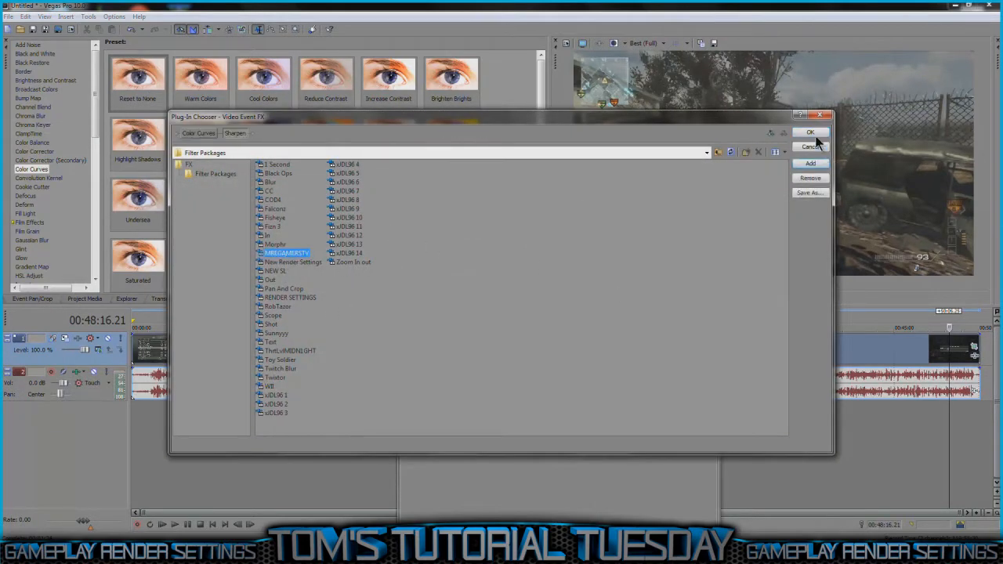
{"action": "left_click", "coordinate": [815, 133]}
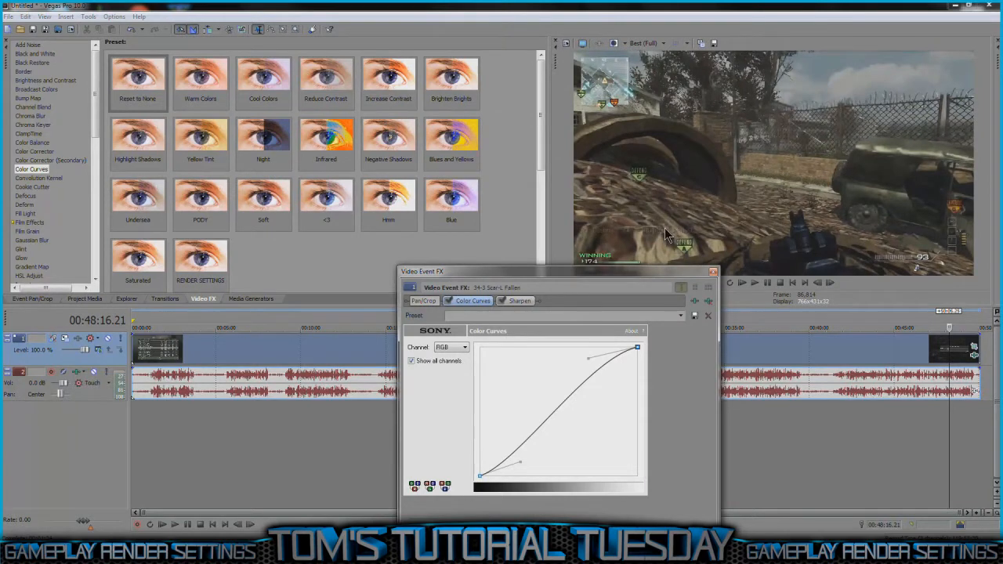
Step: Move the event effects window clear of the preview and check the Color Curves look on gameplay frames around 45 minutes
{"action": "left_click_drag", "start_coordinate": [649, 274], "coordinate": [630, 124]}
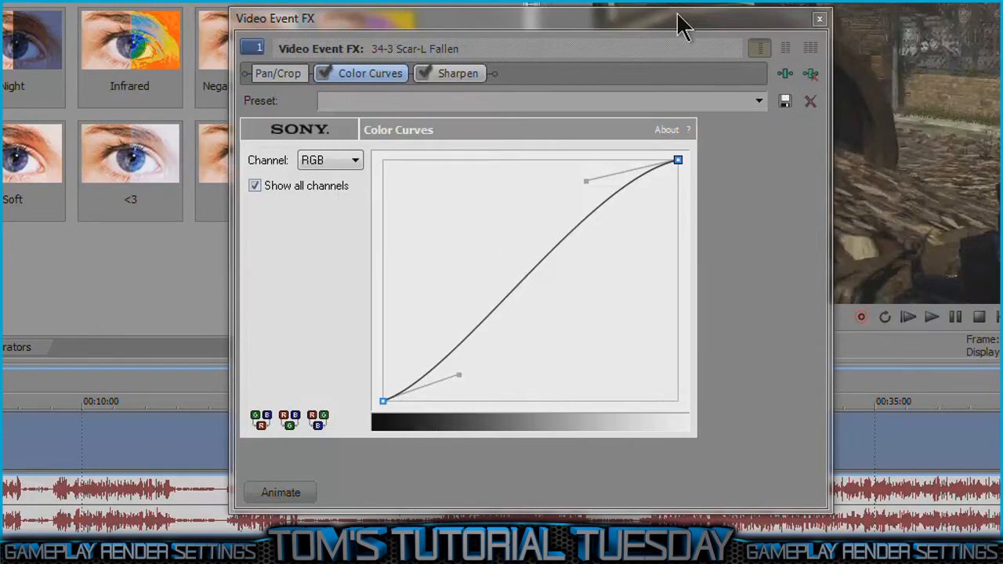
{"action": "left_click_drag", "start_coordinate": [633, 18], "coordinate": [304, 1]}
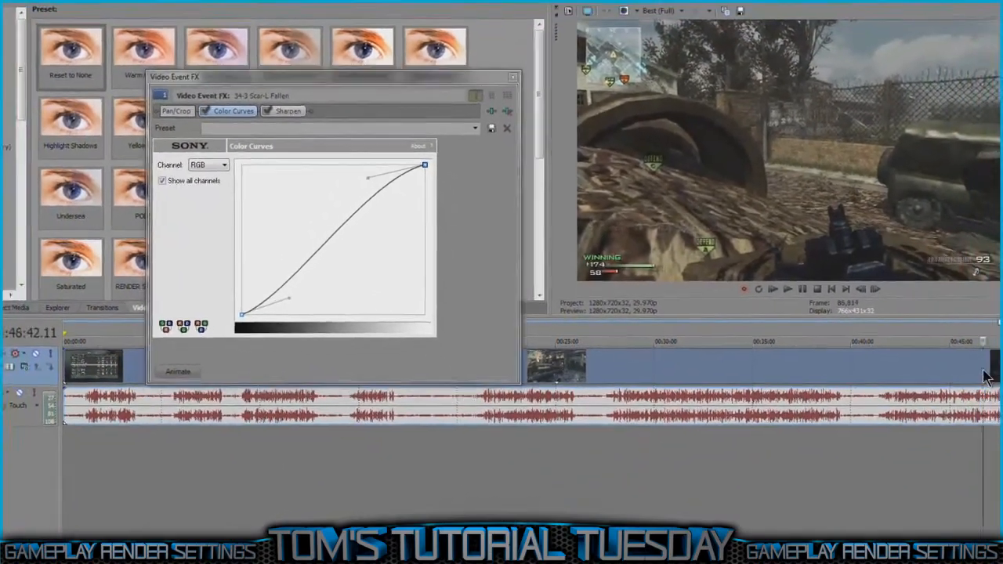
{"action": "left_click", "coordinate": [983, 375]}
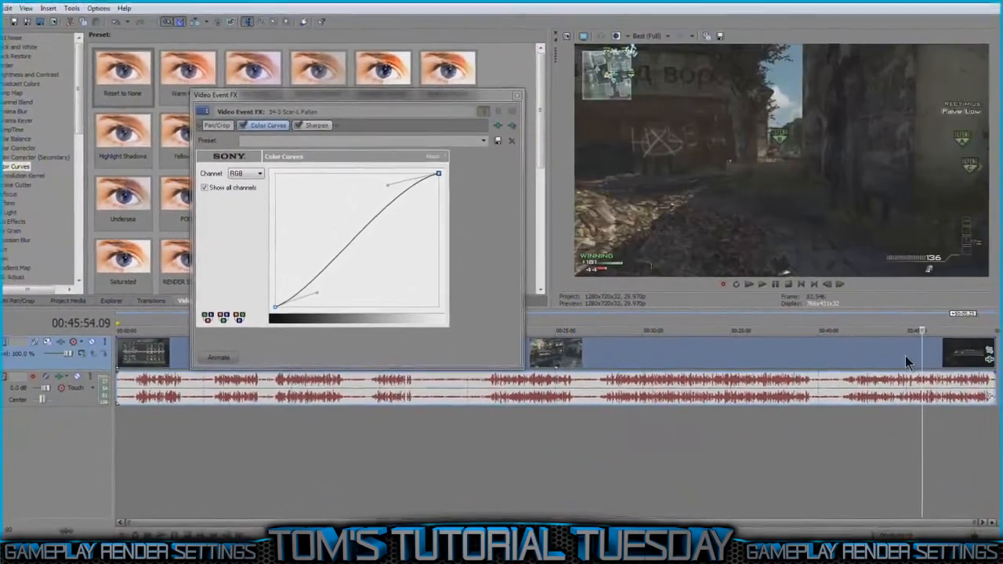
{"action": "left_click", "coordinate": [905, 356]}
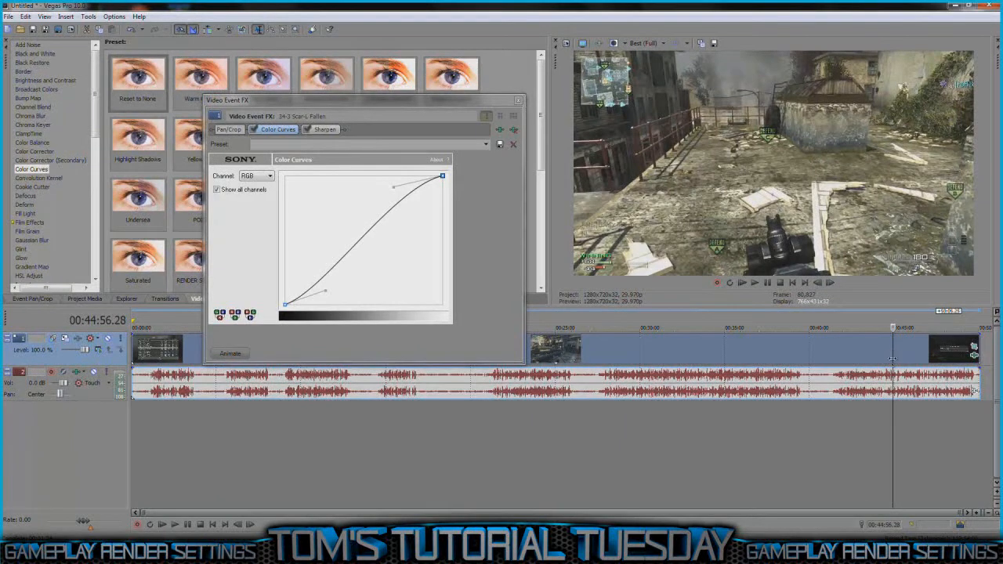
{"action": "left_click", "coordinate": [252, 130]}
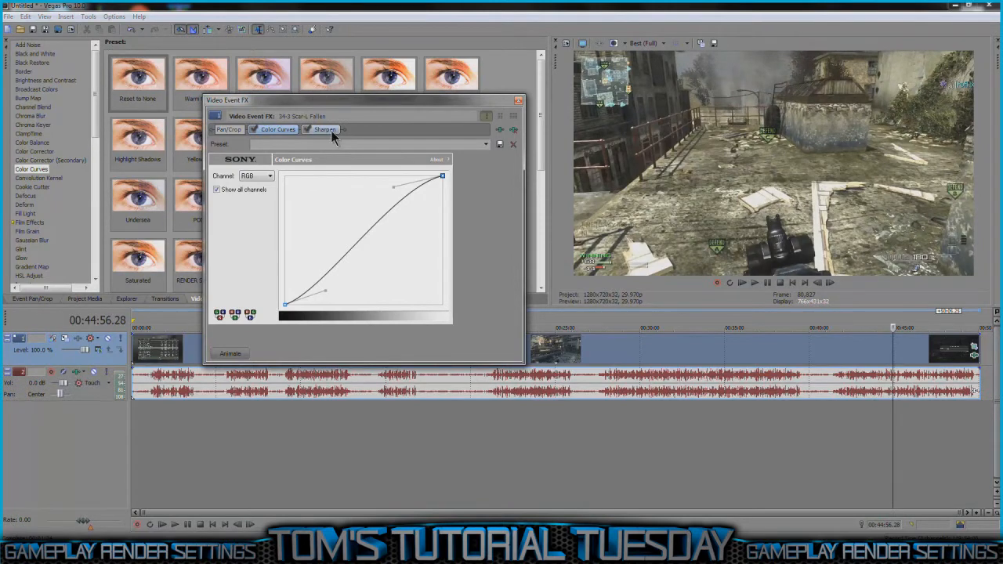
Step: Try the clip's Sharpen effect at its maximum amount, return the amount to 0.000, and close the effect settings
{"action": "left_click_drag", "start_coordinate": [97, 103], "coordinate": [91, 253]}
{"action": "left_click", "coordinate": [27, 144]}
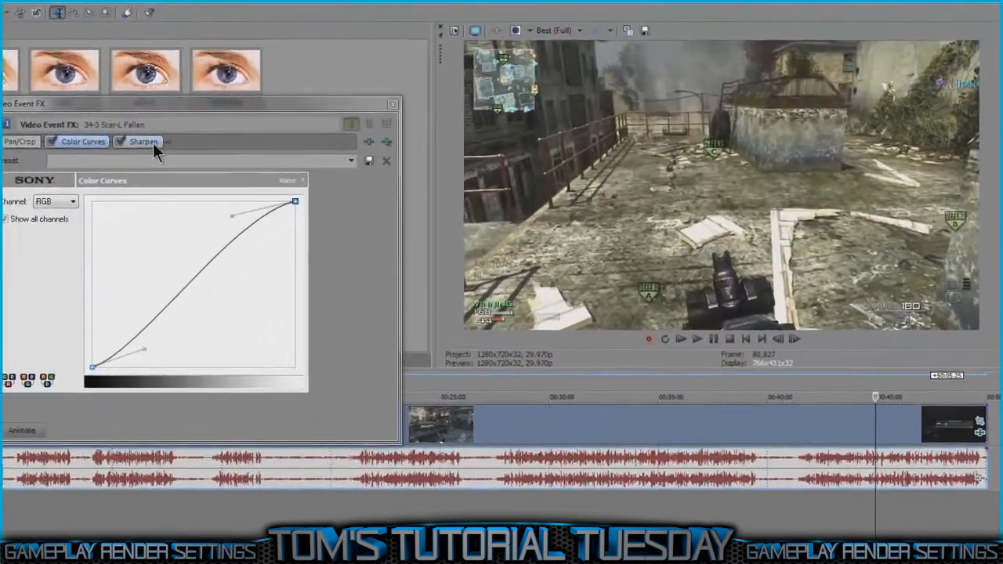
{"action": "left_click", "coordinate": [241, 137]}
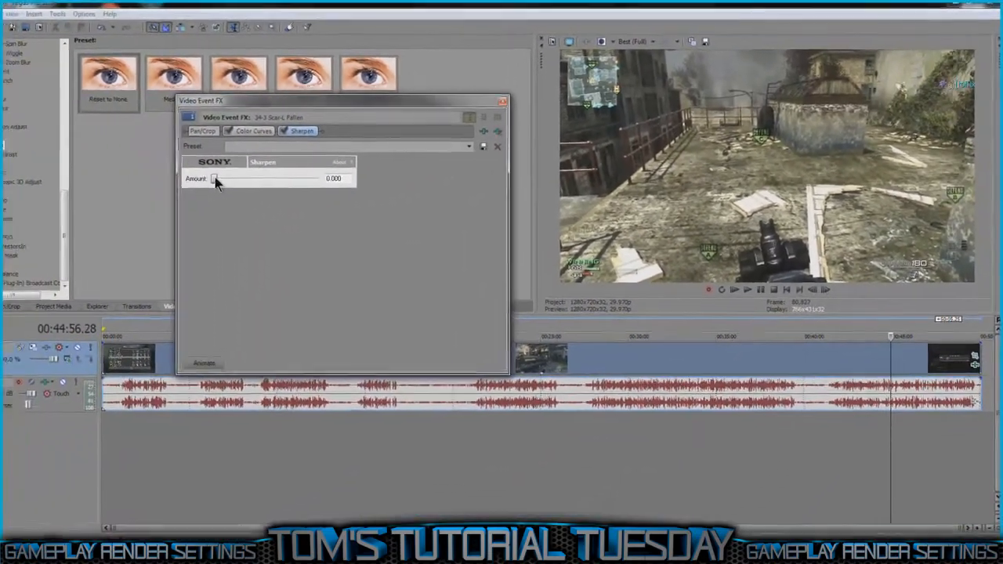
{"action": "left_click_drag", "start_coordinate": [71, 196], "coordinate": [198, 196]}
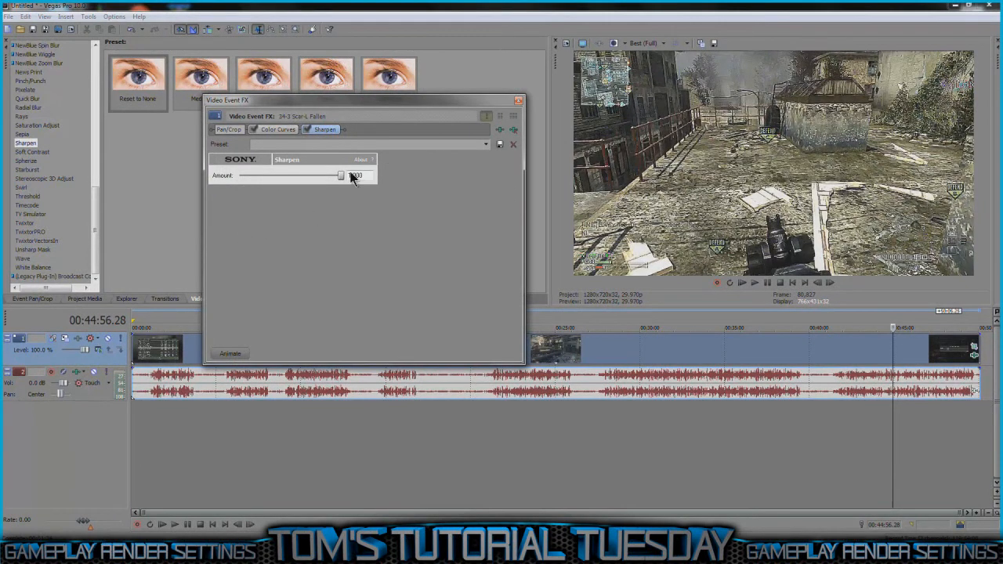
{"action": "left_click_drag", "start_coordinate": [339, 176], "coordinate": [281, 184]}
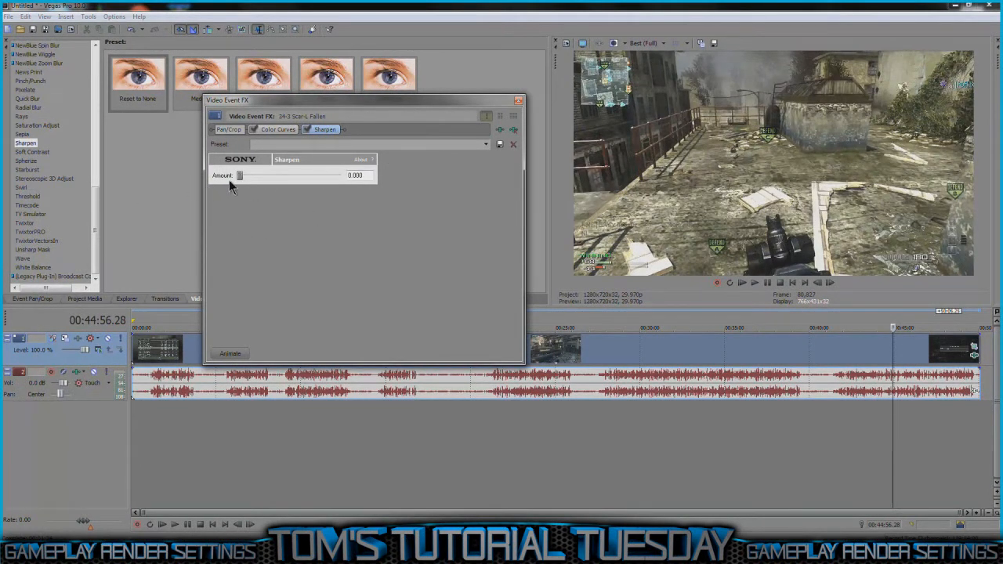
{"action": "left_click", "coordinate": [518, 101]}
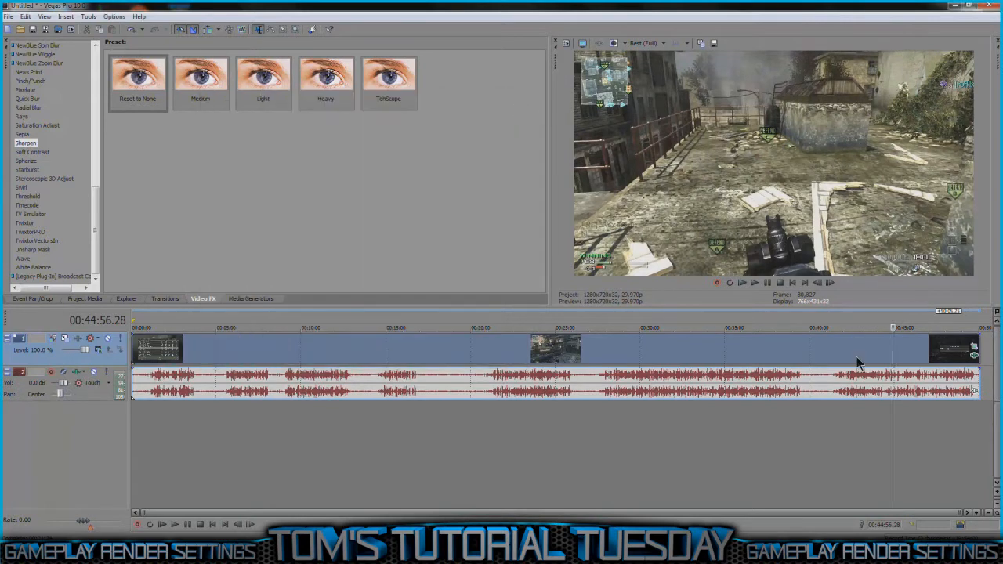
Step: Try the last Saturation Adjust preset on the gameplay clip and examine its Amount, Center, Spread, Low and High values
{"action": "left_click", "coordinate": [39, 124]}
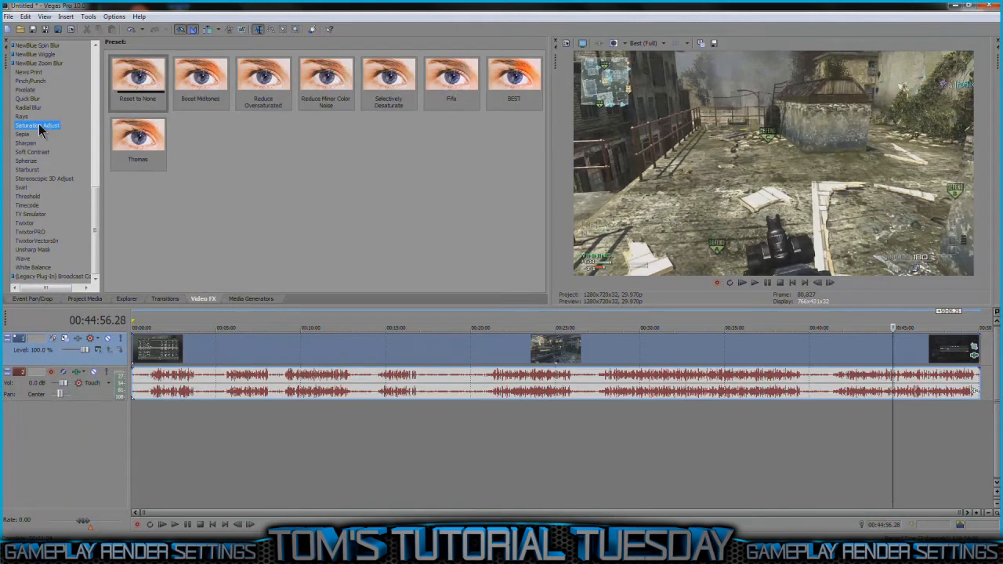
{"action": "left_click_drag", "start_coordinate": [158, 143], "coordinate": [902, 357]}
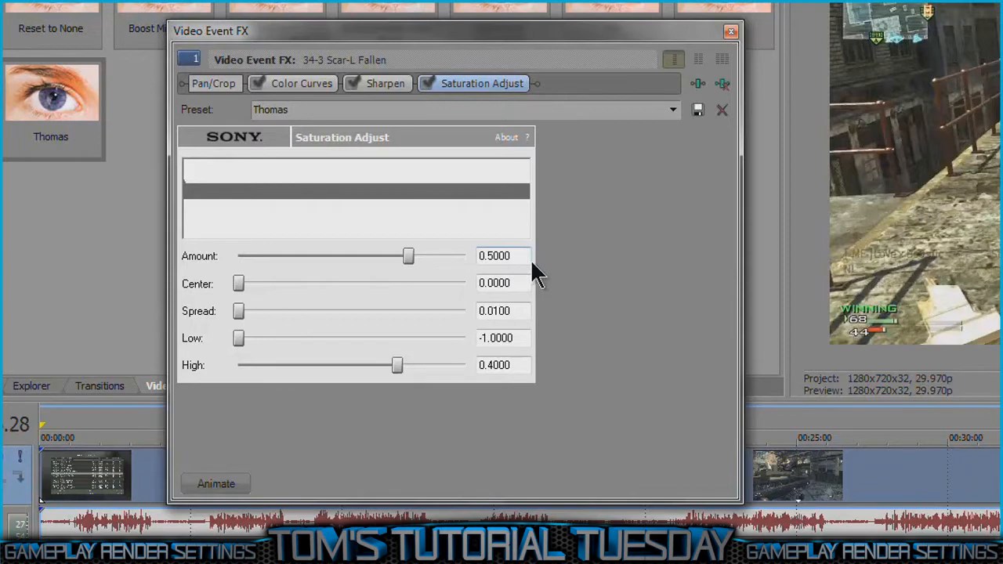
{"action": "double_click", "coordinate": [498, 257]}
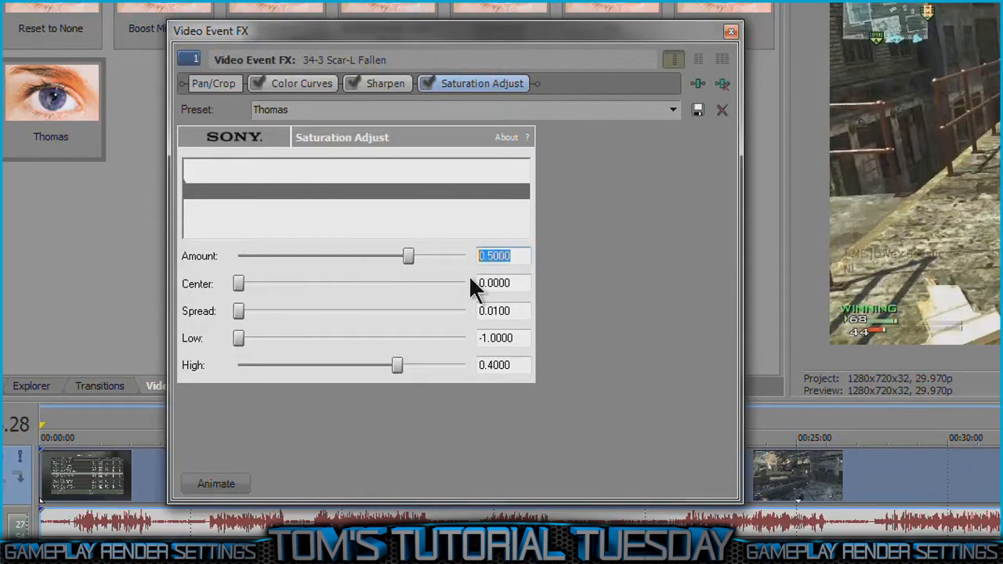
{"action": "double_click", "coordinate": [521, 283]}
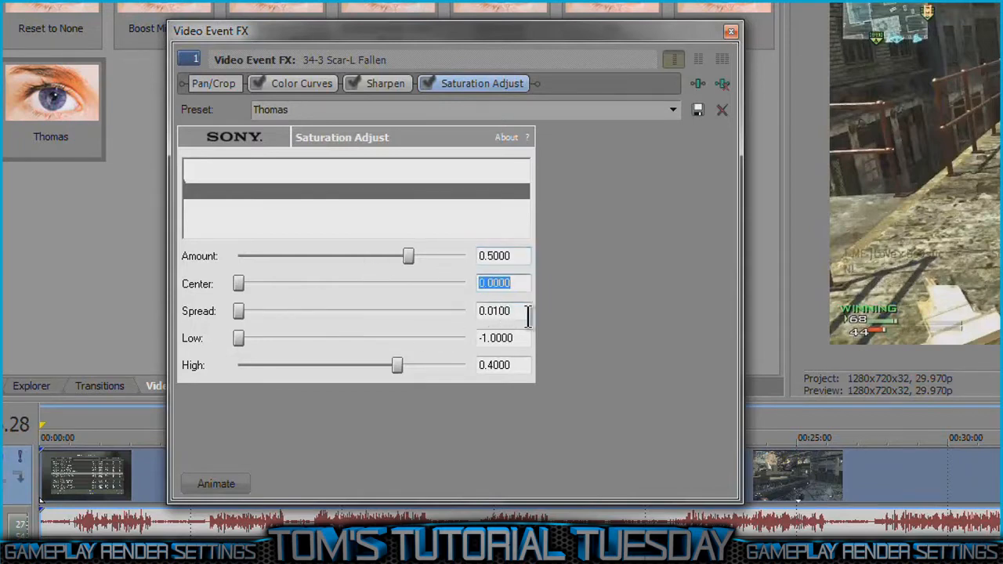
{"action": "key", "text": "Tab"}
{"action": "key", "text": "Tab"}
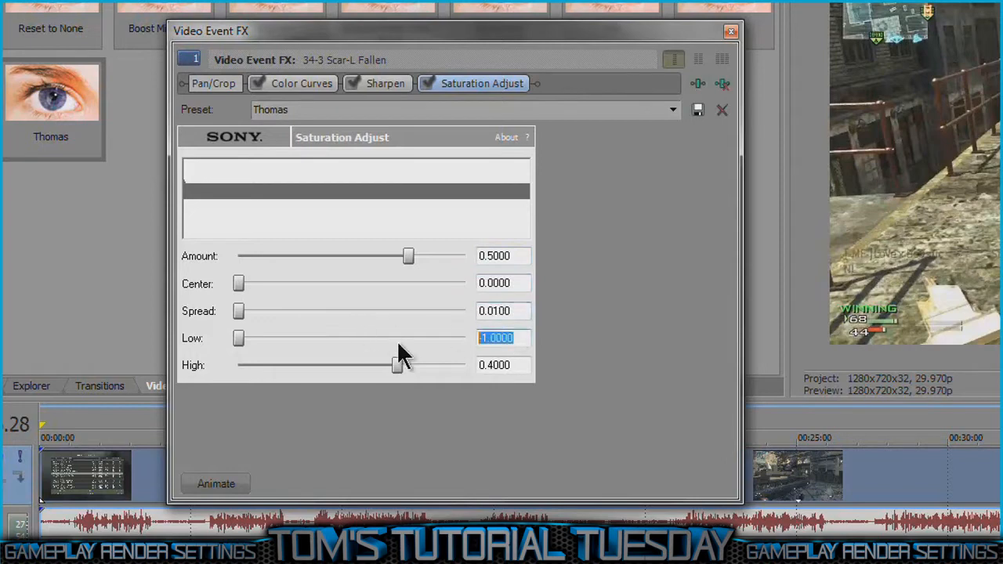
{"action": "left_click", "coordinate": [500, 367]}
{"action": "double_click", "coordinate": [500, 367]}
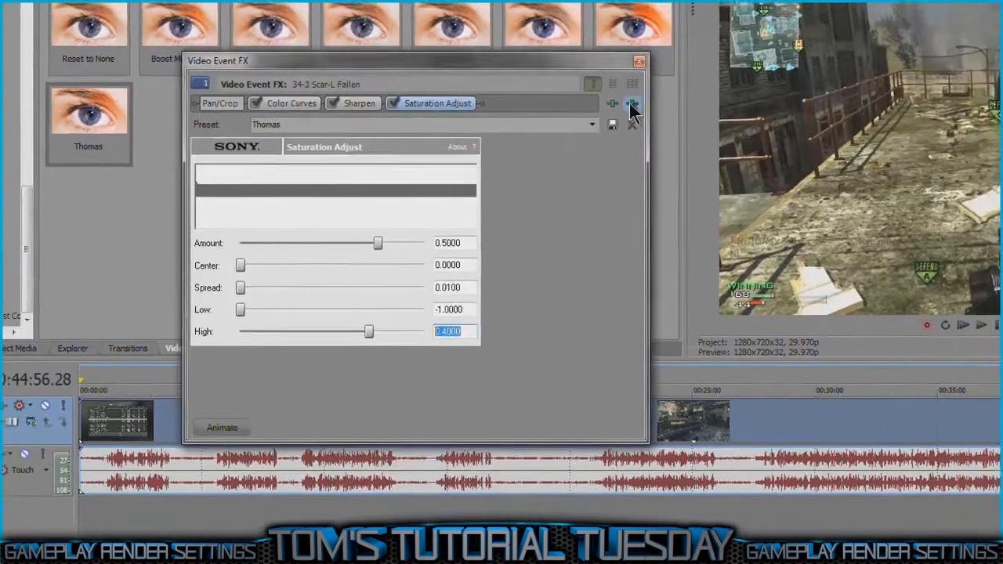
Step: Remove Saturation Adjust from the clip's effect chain and compare the picture with Color Curves off and on
{"action": "left_click", "coordinate": [721, 83]}
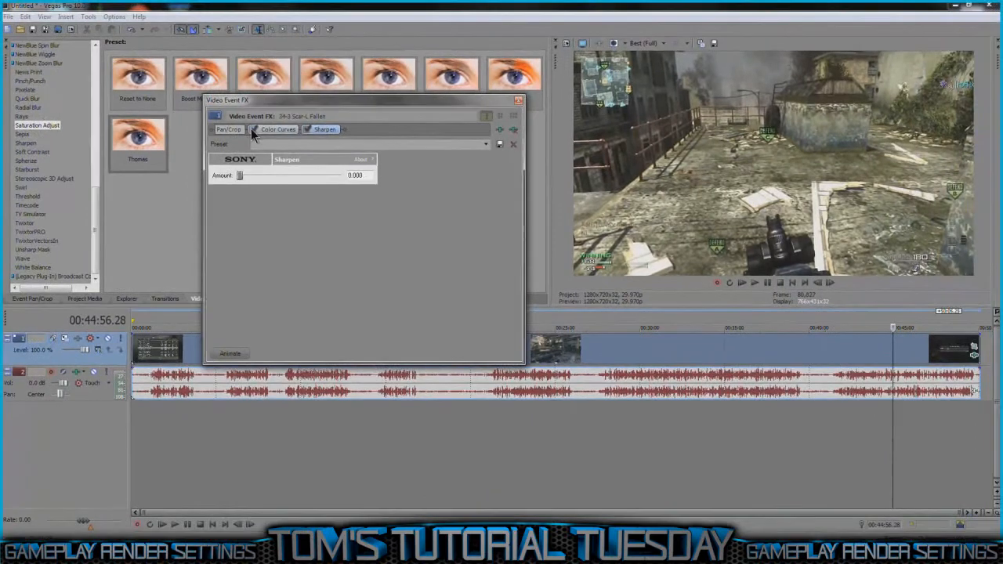
{"action": "left_click", "coordinate": [251, 129]}
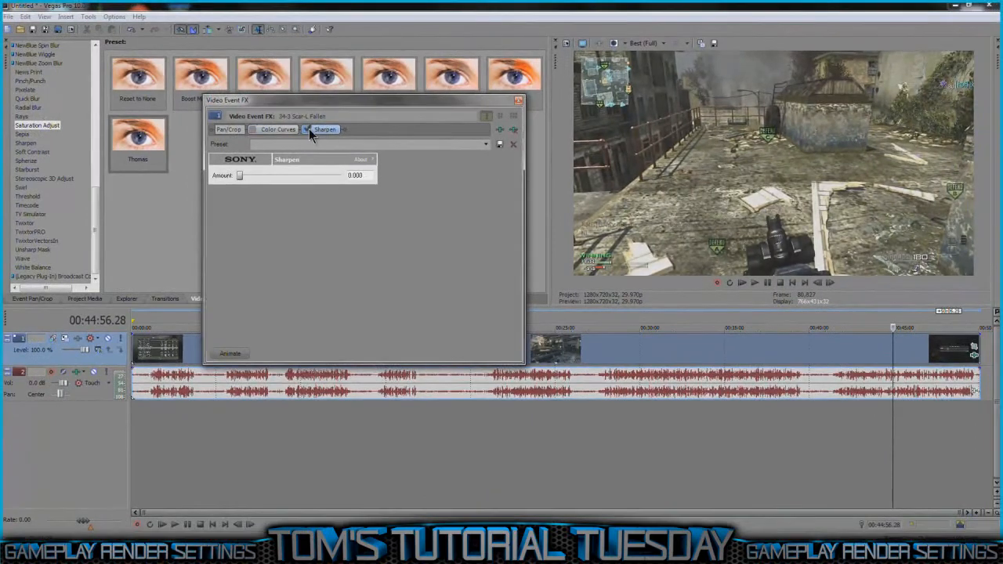
{"action": "left_click", "coordinate": [251, 129]}
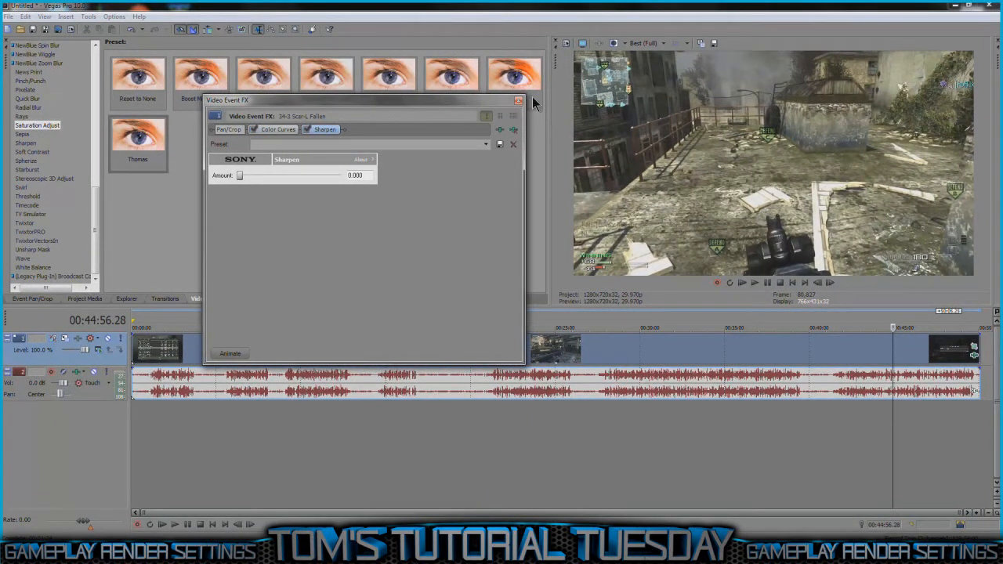
{"action": "left_click", "coordinate": [517, 102]}
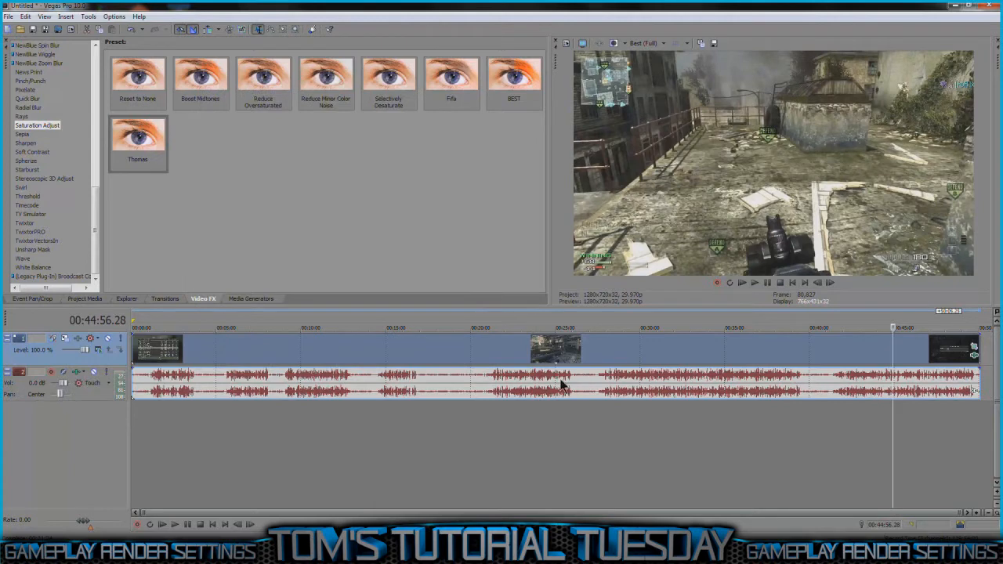
Step: Mark the full length of the clip as the loop region and open the Render As settings
{"action": "double_click", "coordinate": [591, 422]}
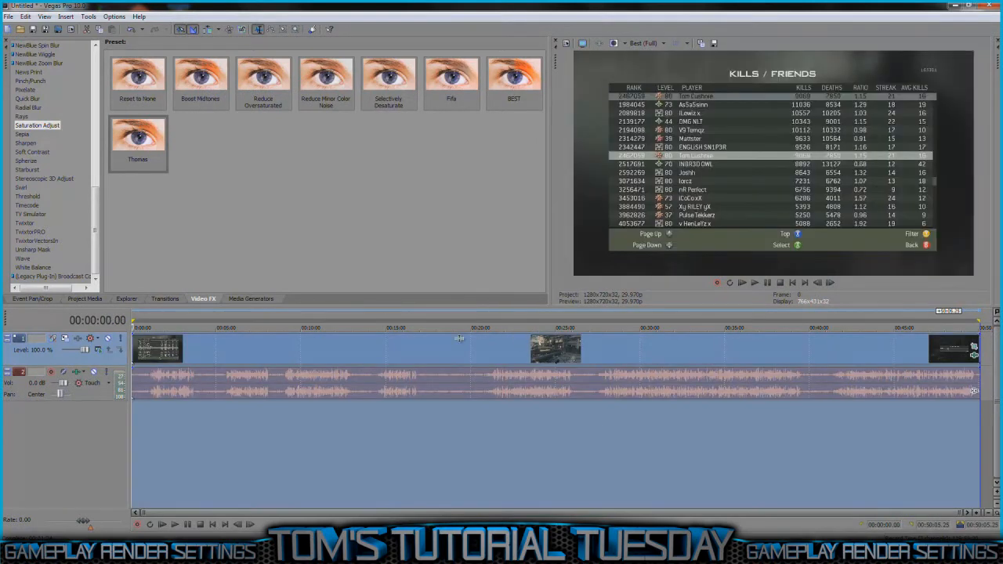
{"action": "left_click", "coordinate": [6, 15]}
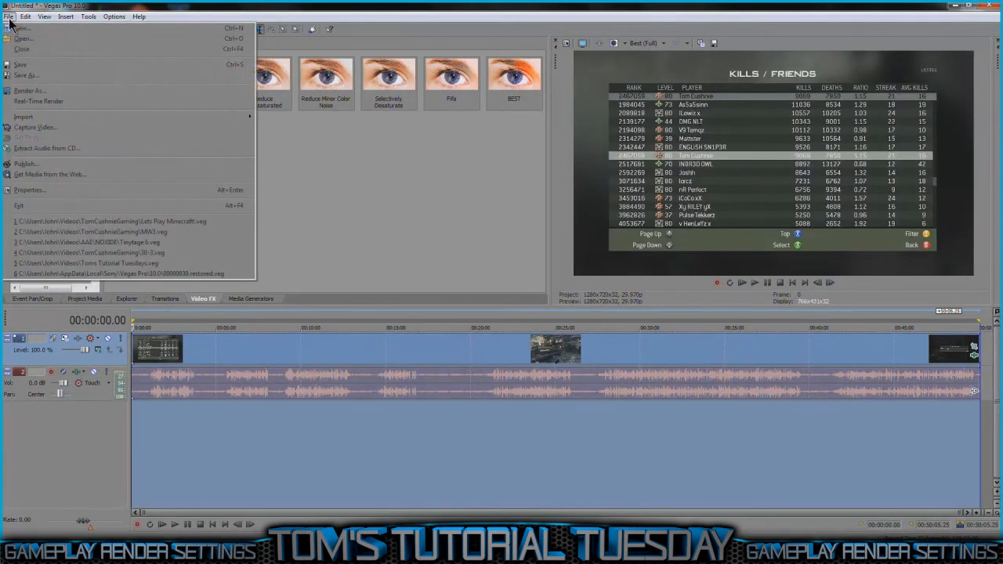
{"action": "left_click", "coordinate": [106, 92]}
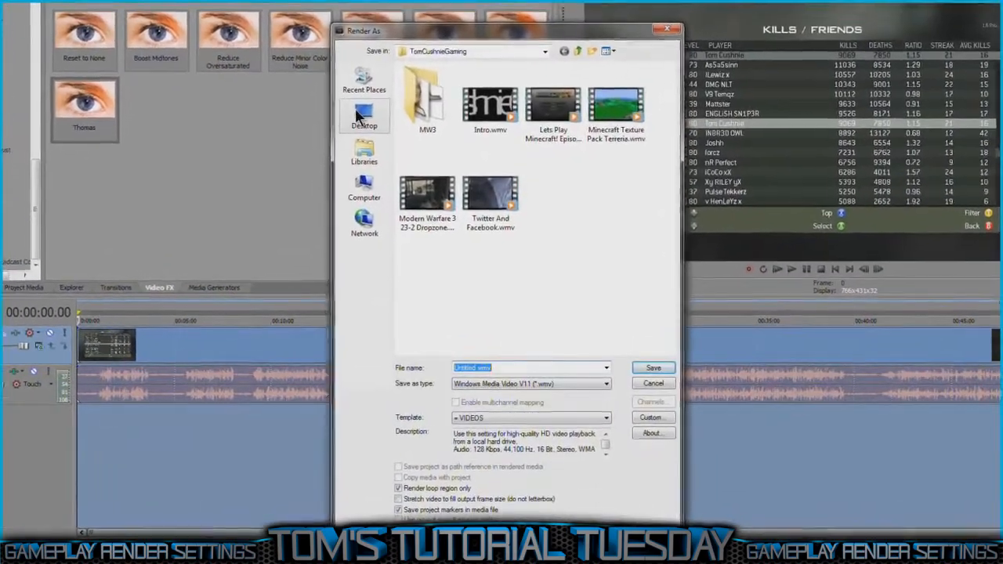
Step: Set the render output location to the Desktop and its file type to Windows Media Video V11 (*.wmv)
{"action": "left_click", "coordinate": [354, 103]}
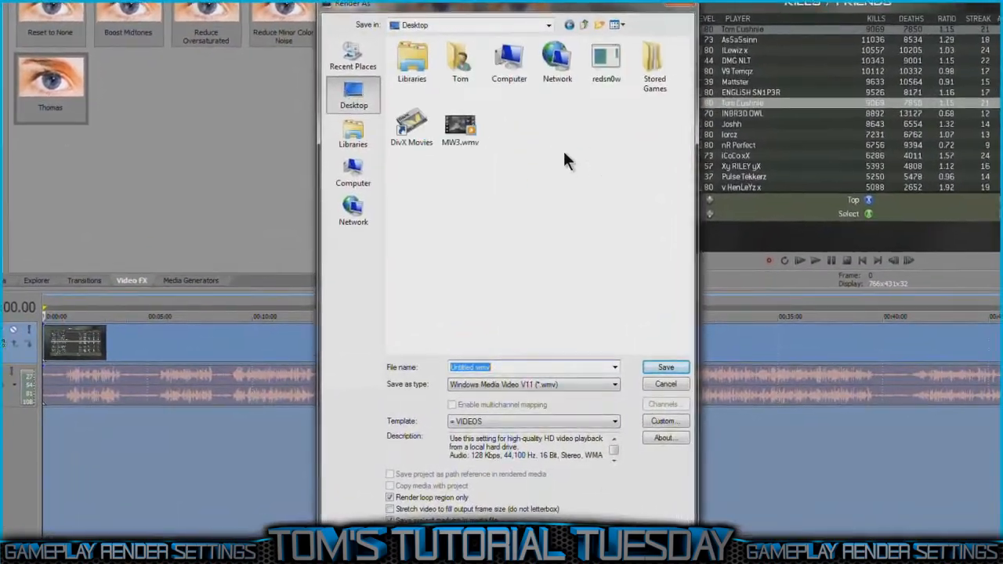
{"action": "left_click", "coordinate": [609, 385]}
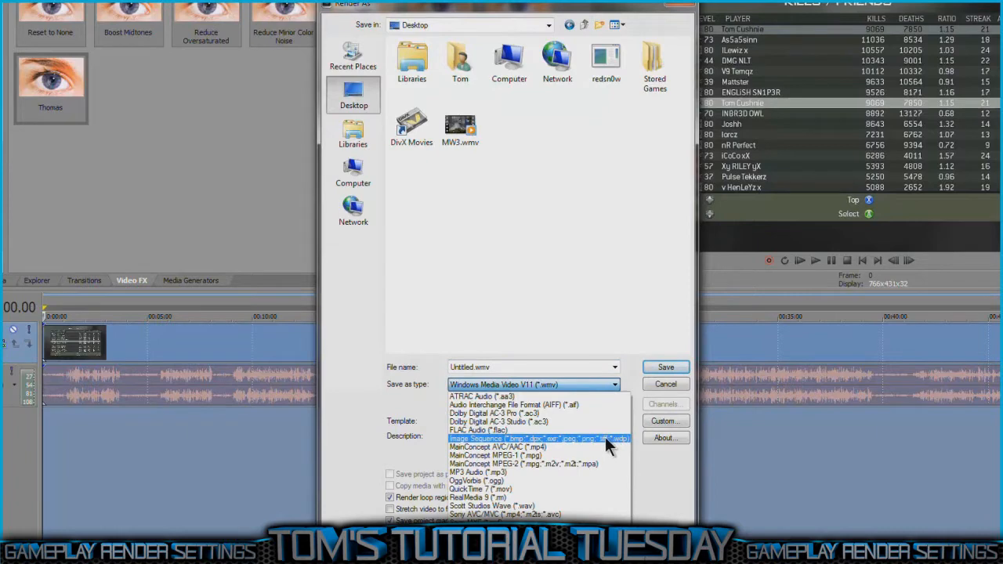
{"action": "left_click", "coordinate": [608, 448]}
{"action": "left_click", "coordinate": [579, 384]}
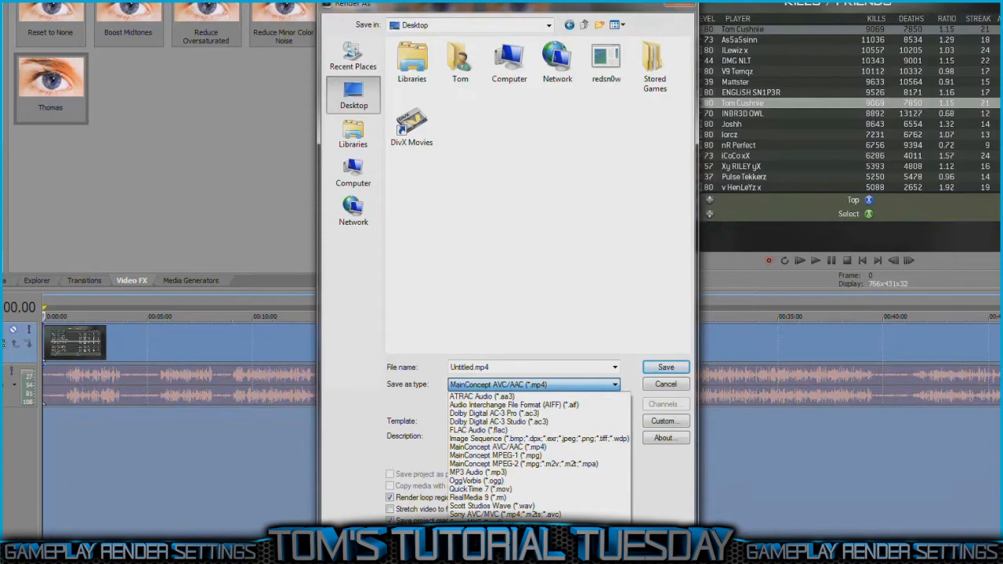
{"action": "left_click", "coordinate": [527, 560]}
Step: Choose the VIDEOS render template and open its custom settings
{"action": "left_click", "coordinate": [577, 423]}
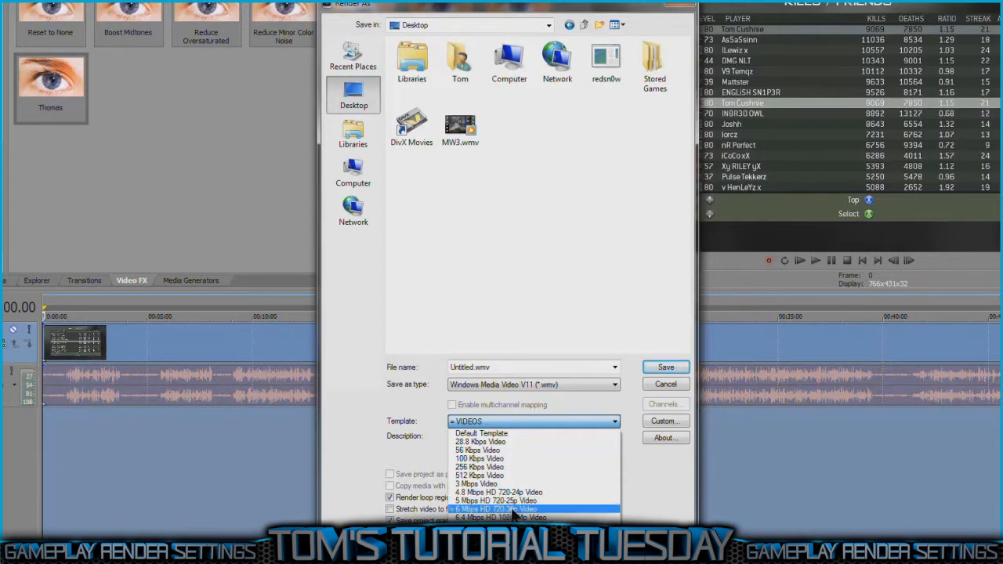
{"action": "left_click", "coordinate": [572, 542]}
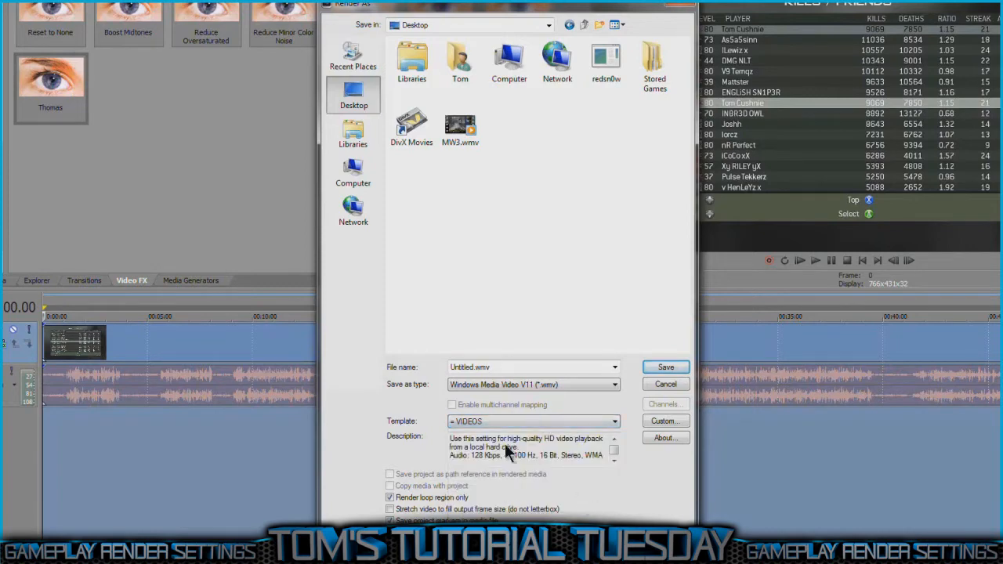
{"action": "left_click", "coordinate": [662, 421]}
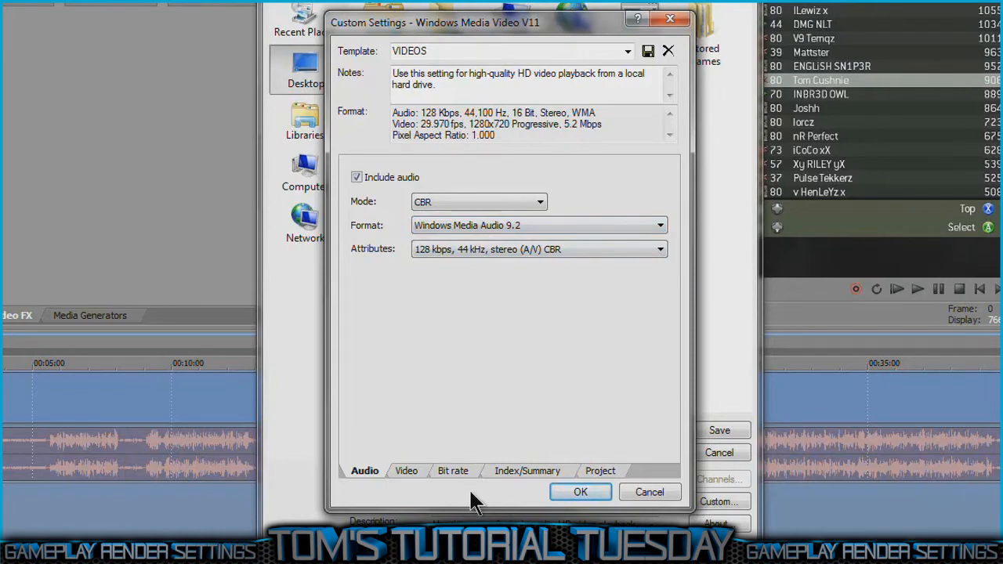
Step: Check the template's video encoding mode and select Windows Media Video 9 as the video format
{"action": "left_click", "coordinate": [408, 471]}
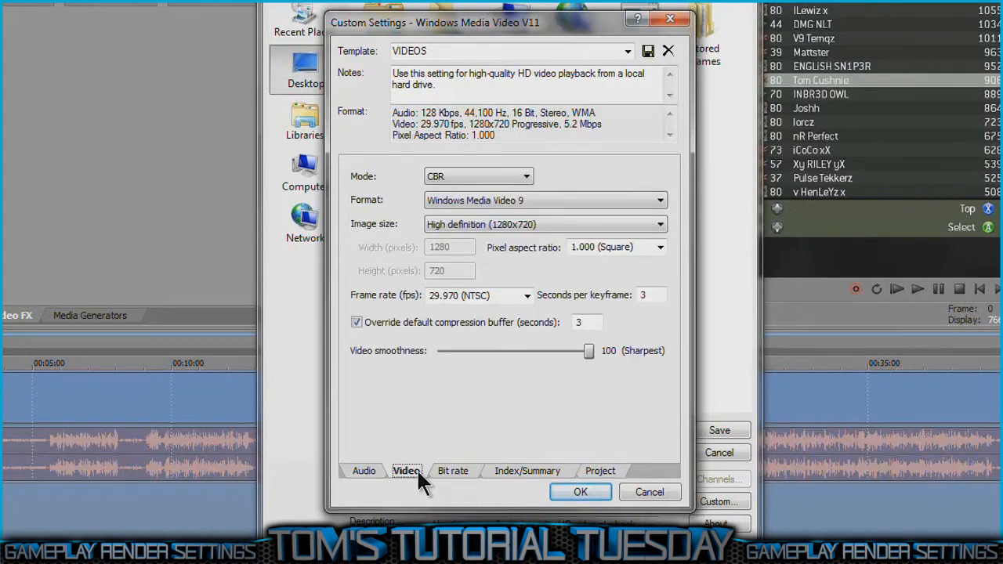
{"action": "left_click", "coordinate": [512, 178]}
{"action": "left_click", "coordinate": [559, 203]}
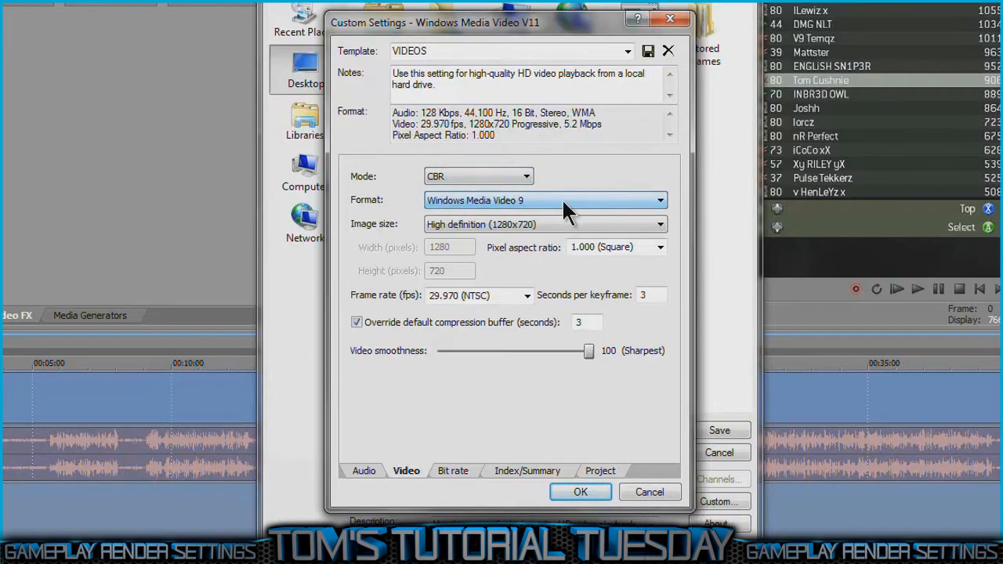
{"action": "left_click", "coordinate": [561, 198]}
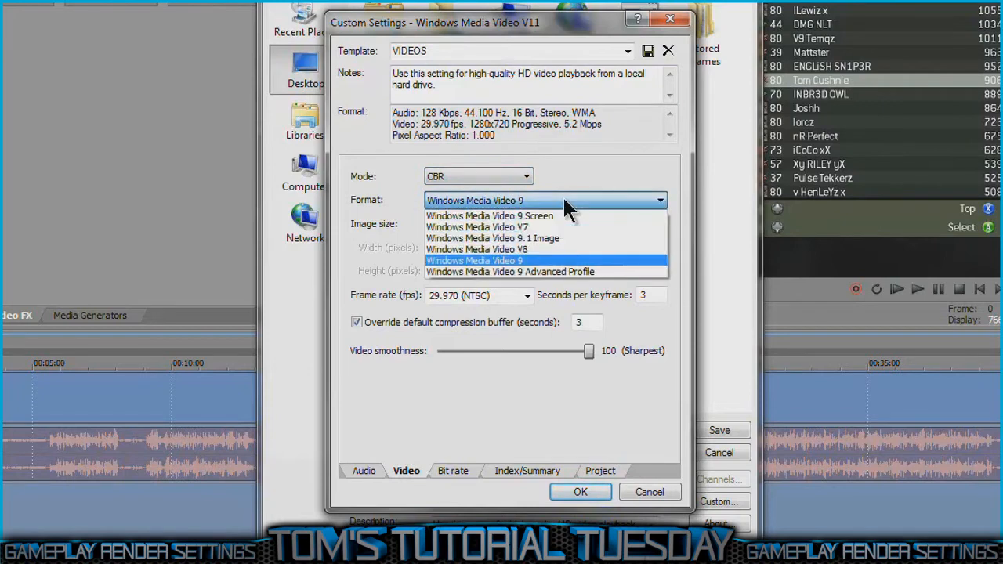
{"action": "left_click", "coordinate": [555, 260]}
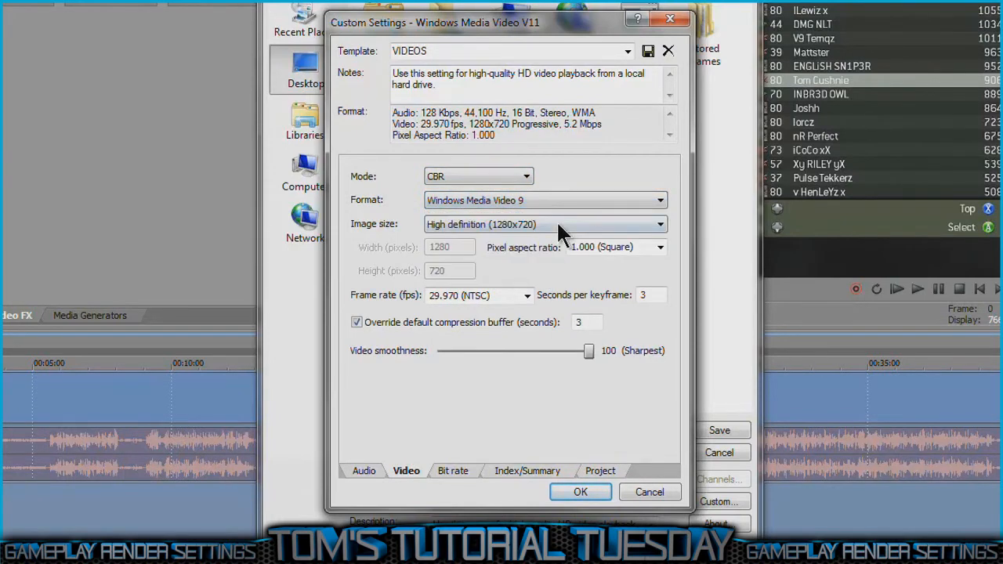
Step: Examine the template's image size, frame rate, seconds per keyframe, compression buffer and video smoothness
{"action": "left_click", "coordinate": [561, 232]}
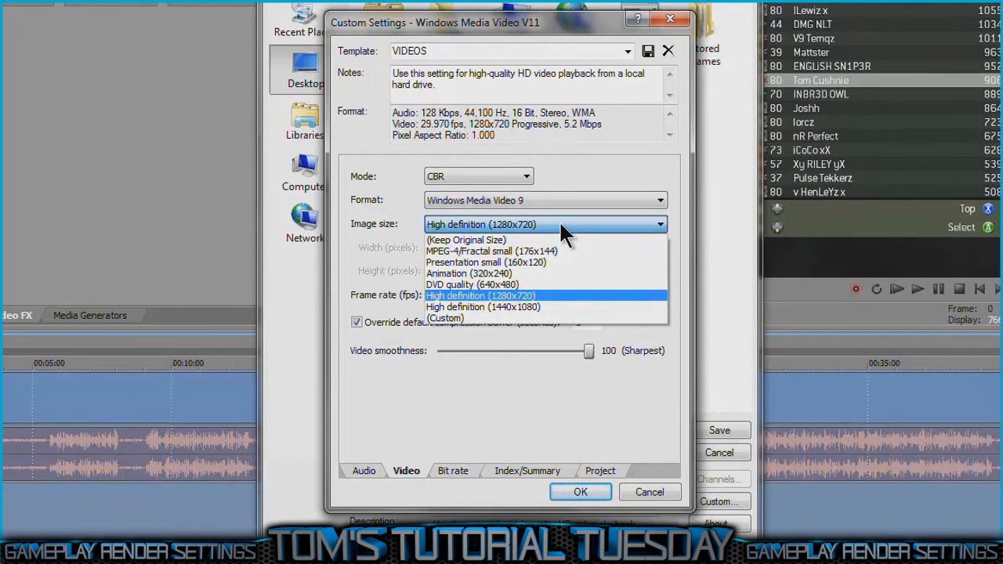
{"action": "left_click", "coordinate": [561, 233]}
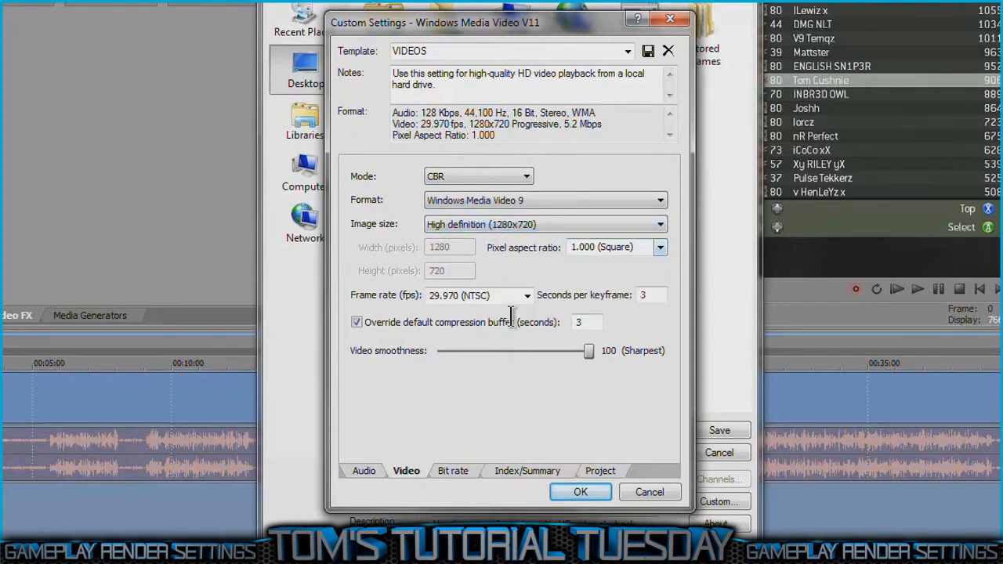
{"action": "left_click", "coordinate": [504, 295]}
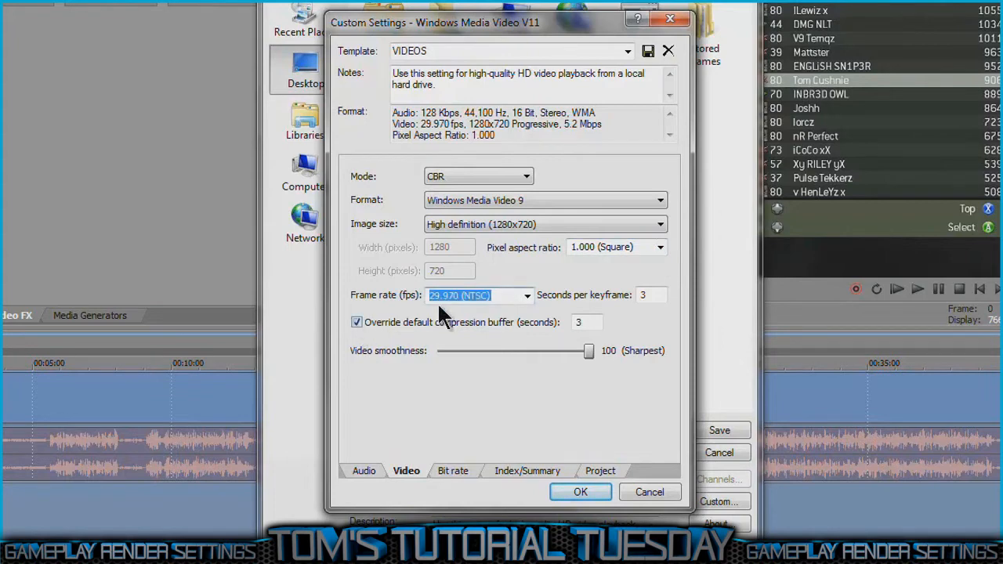
{"action": "double_click", "coordinate": [663, 295]}
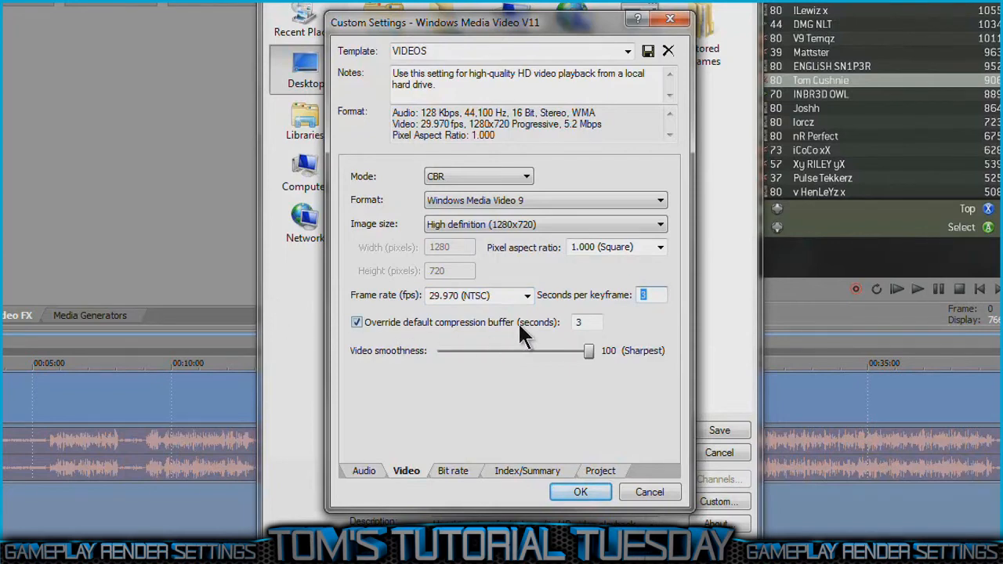
{"action": "left_click_drag", "start_coordinate": [591, 322], "coordinate": [433, 326]}
{"action": "left_click", "coordinate": [589, 347]}
Step: Try Internet/LAN target bit rates of 7 M and 6 M and return the value to 5 M
{"action": "left_click", "coordinate": [454, 471]}
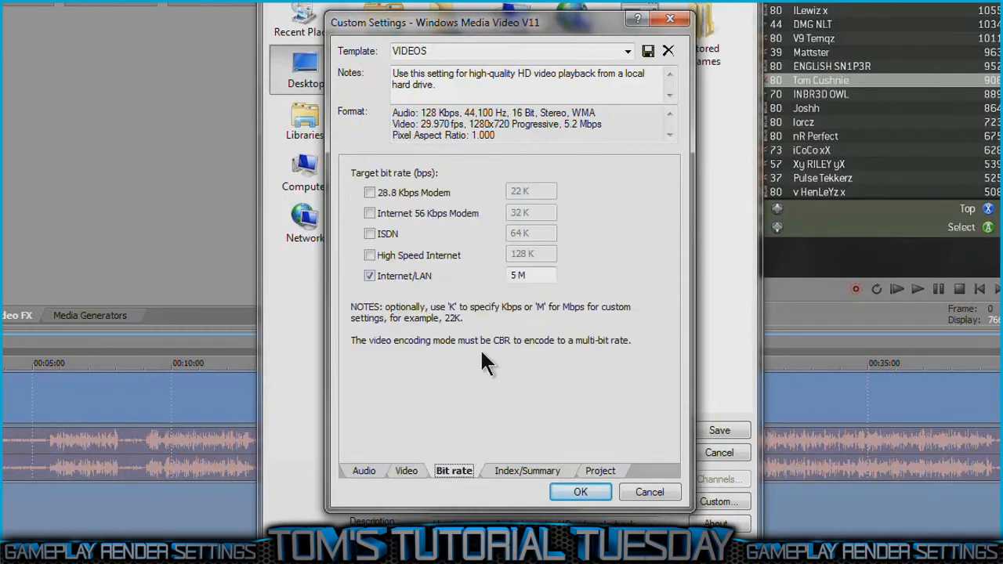
{"action": "left_click_drag", "start_coordinate": [517, 278], "coordinate": [317, 346]}
{"action": "type", "text": "7"}
{"action": "key", "text": "BackSpace"}
{"action": "type", "text": "5"}
{"action": "key", "text": "BackSpace"}
{"action": "type", "text": "6"}
{"action": "left_click_drag", "start_coordinate": [517, 274], "coordinate": [510, 275]}
{"action": "type", "text": "5"}
{"action": "left_click_drag", "start_coordinate": [553, 276], "coordinate": [477, 288]}
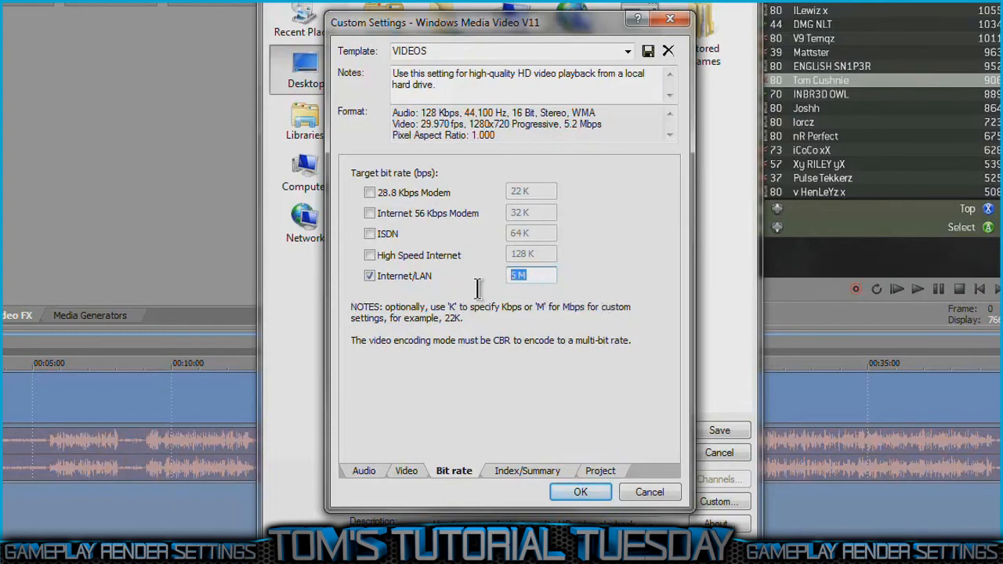
Step: Try a 14 M Internet/LAN target bit rate and set it back to 5 M
{"action": "left_click", "coordinate": [517, 272]}
{"action": "key", "text": "BackSpace"}
{"action": "type", "text": "14"}
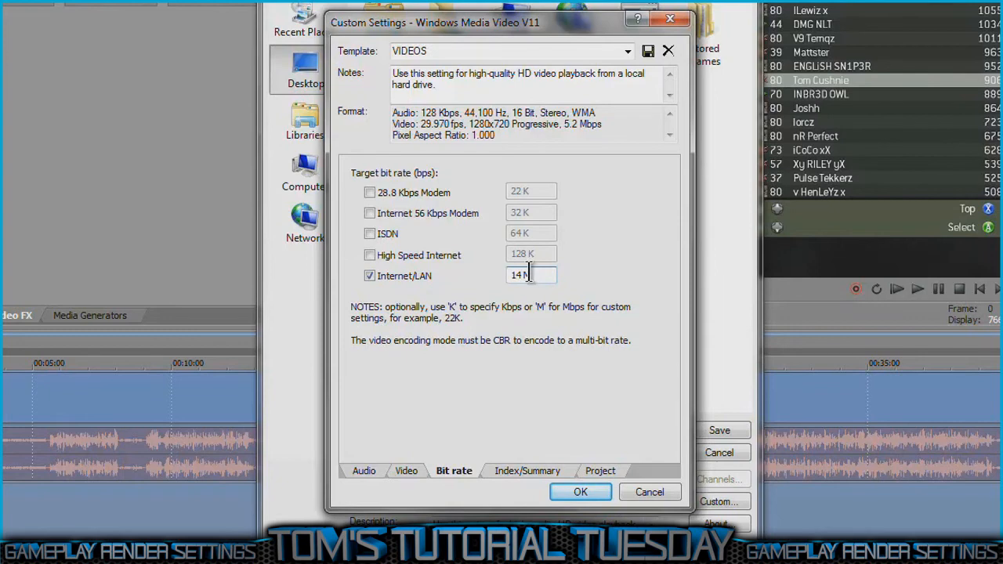
{"action": "double_click", "coordinate": [518, 275]}
{"action": "type", "text": "5"}
{"action": "left_click_drag", "start_coordinate": [551, 276], "coordinate": [405, 272]}
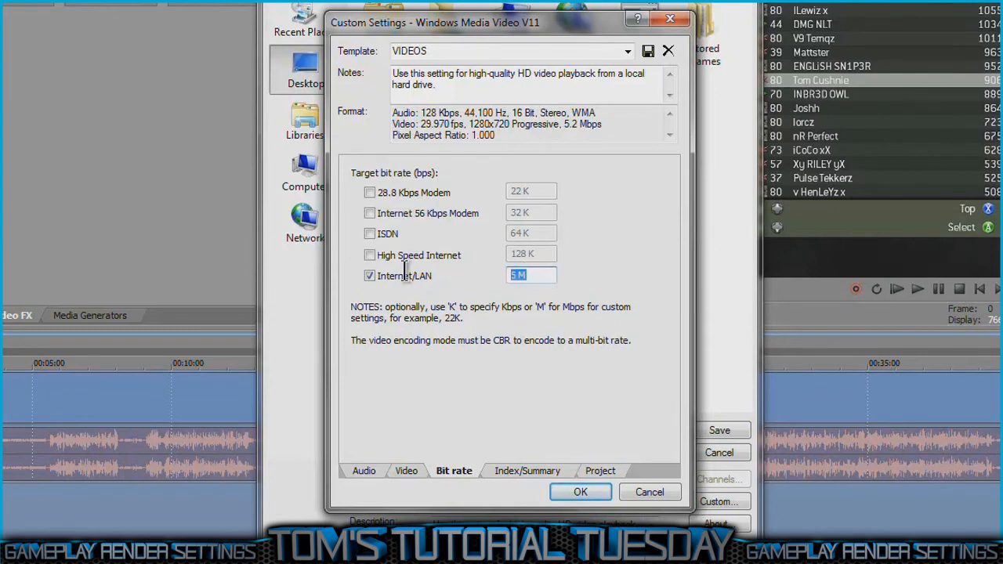
Step: Examine the template's index and summary settings and its video rendering quality and stereoscopic 3D mode options
{"action": "left_click", "coordinate": [528, 471]}
{"action": "left_click", "coordinate": [599, 470]}
{"action": "left_click", "coordinate": [618, 174]}
{"action": "left_click", "coordinate": [613, 186]}
{"action": "left_click", "coordinate": [614, 195]}
{"action": "left_click", "coordinate": [613, 196]}
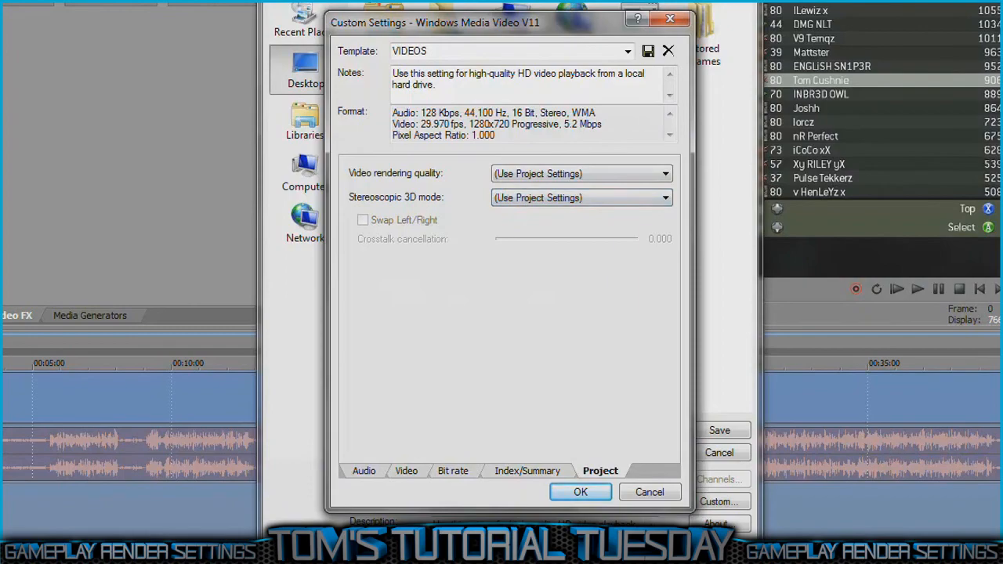
Step: Accept the custom settings and start rendering the loop region to the Desktop as Untitled.wmv
{"action": "left_click", "coordinate": [579, 492]}
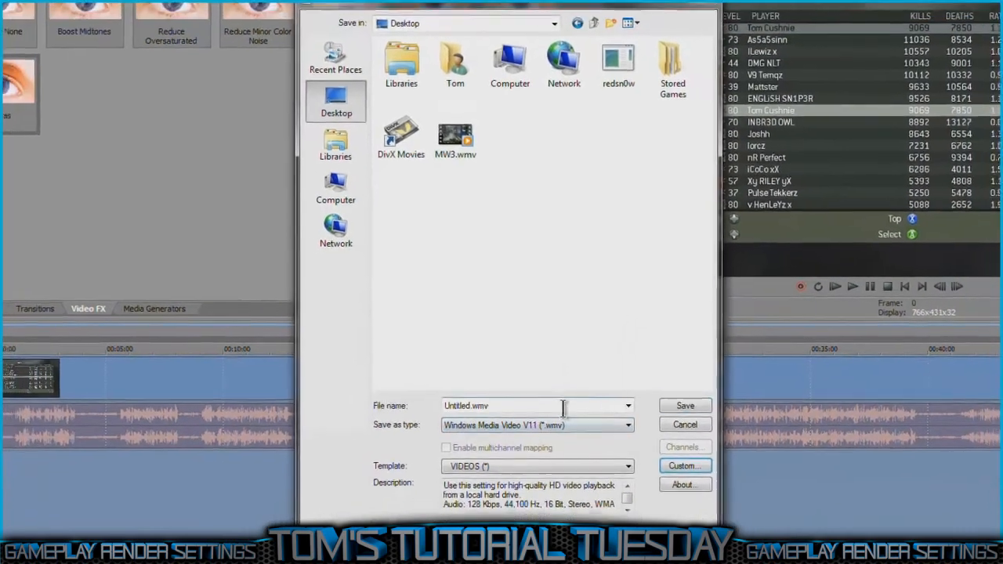
{"action": "left_click", "coordinate": [684, 405]}
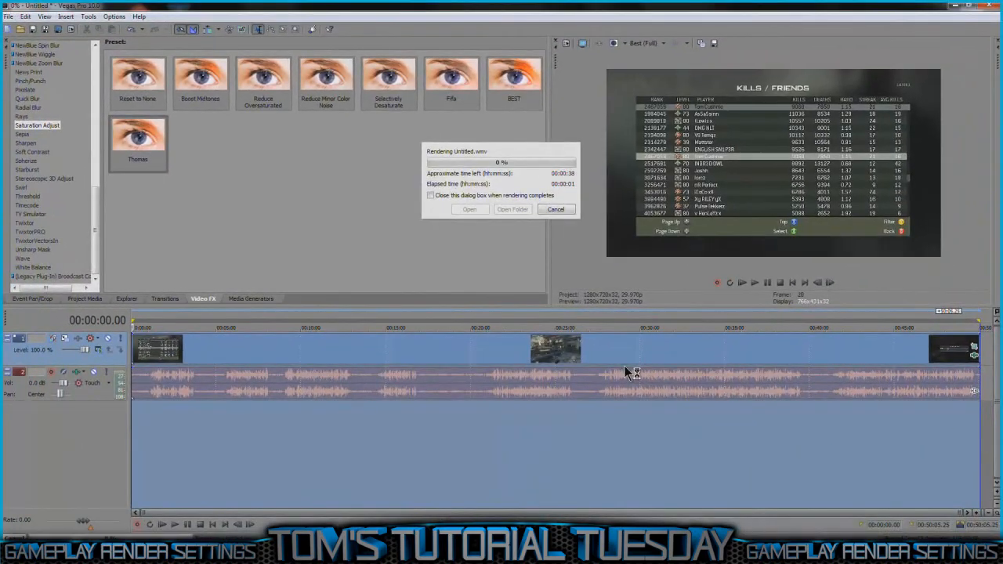